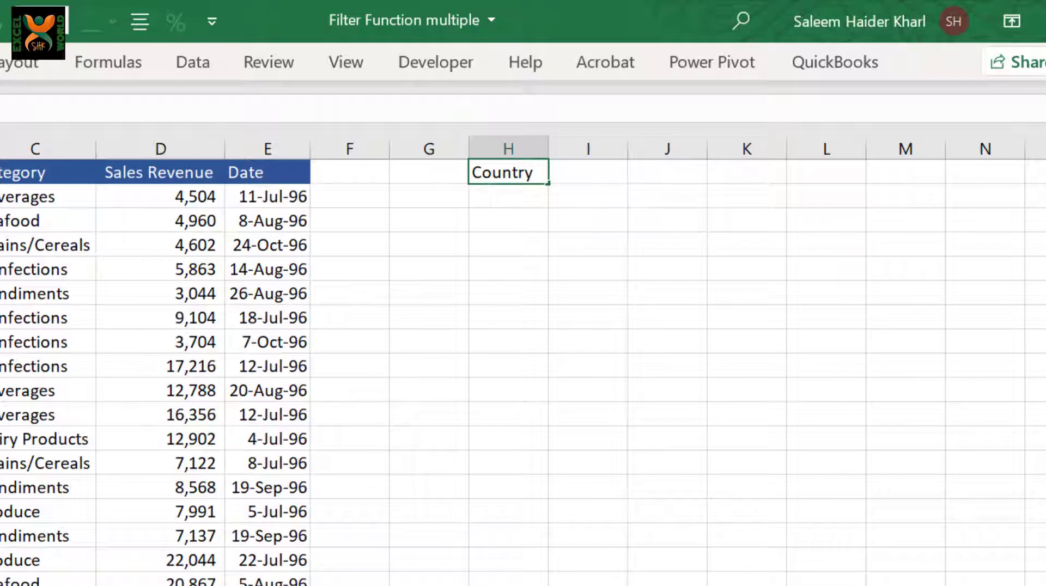
Fill in the criteria block: UK in I1, the label Sales Revenue in H2, and 10000 in I2.
text(UK)
key(Down)
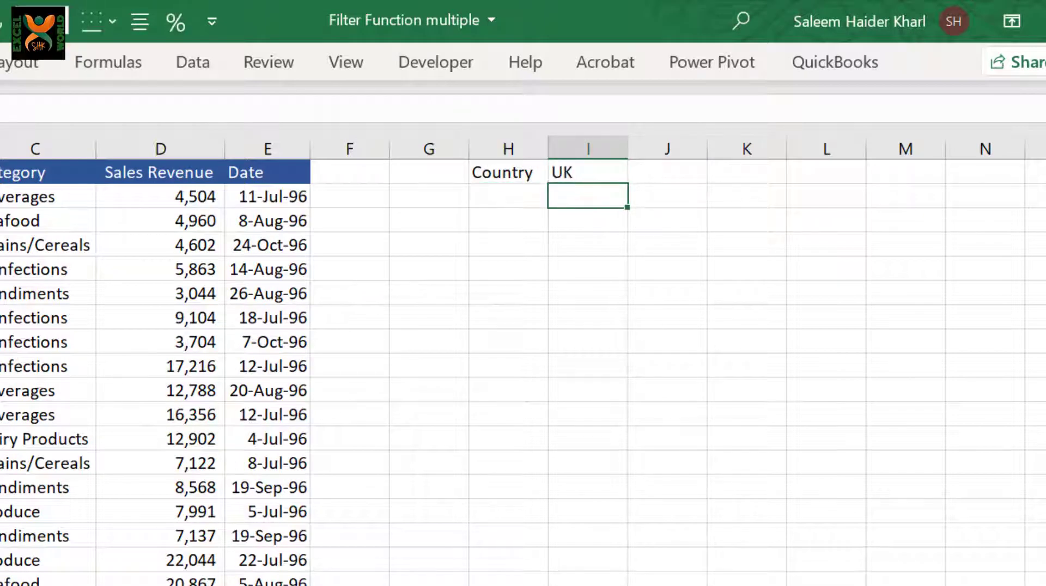
key(Left)
text(Sales)
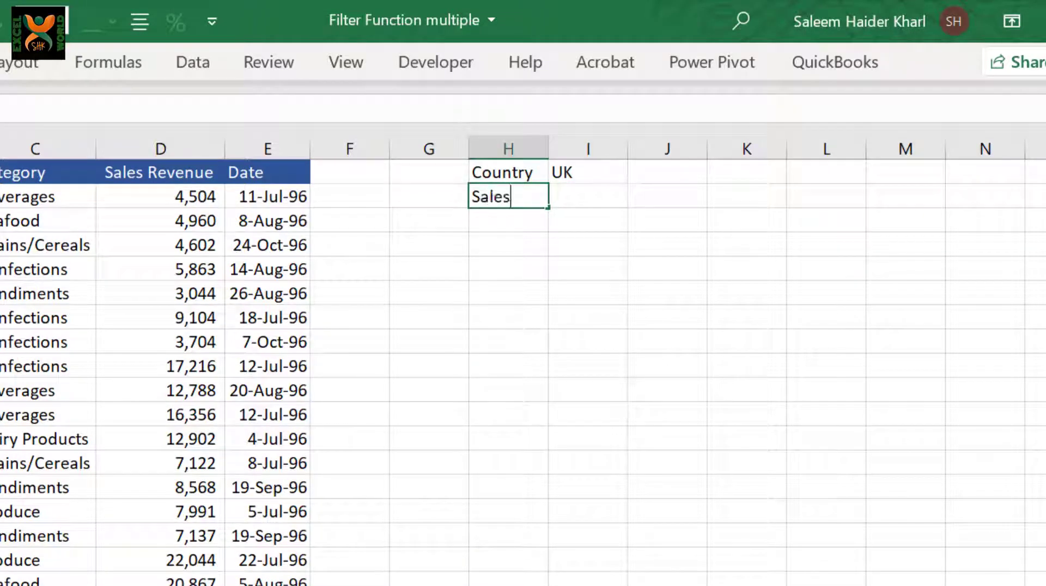
text( Revenue)
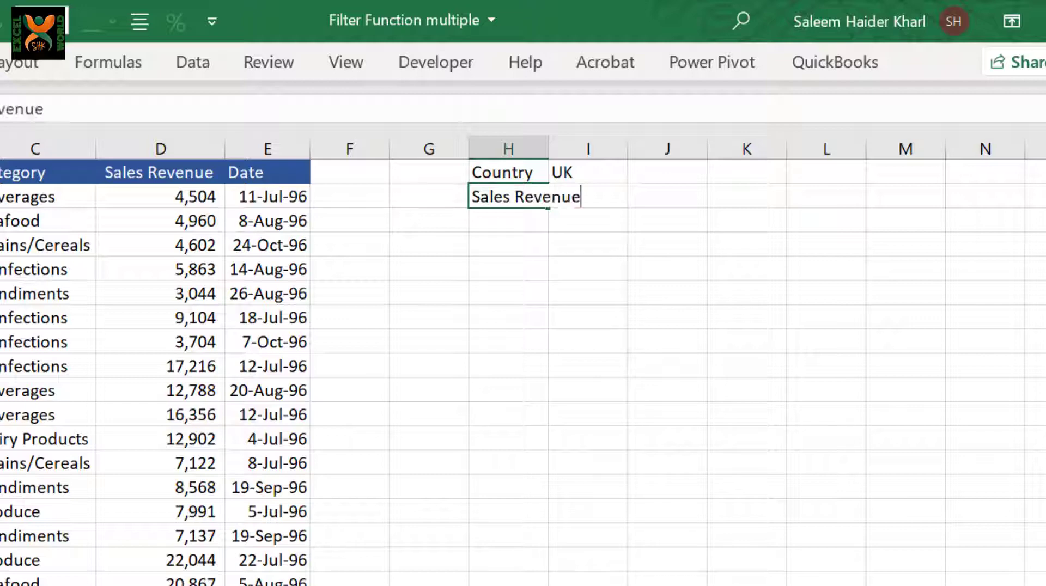
key(Tab)
text(10000)
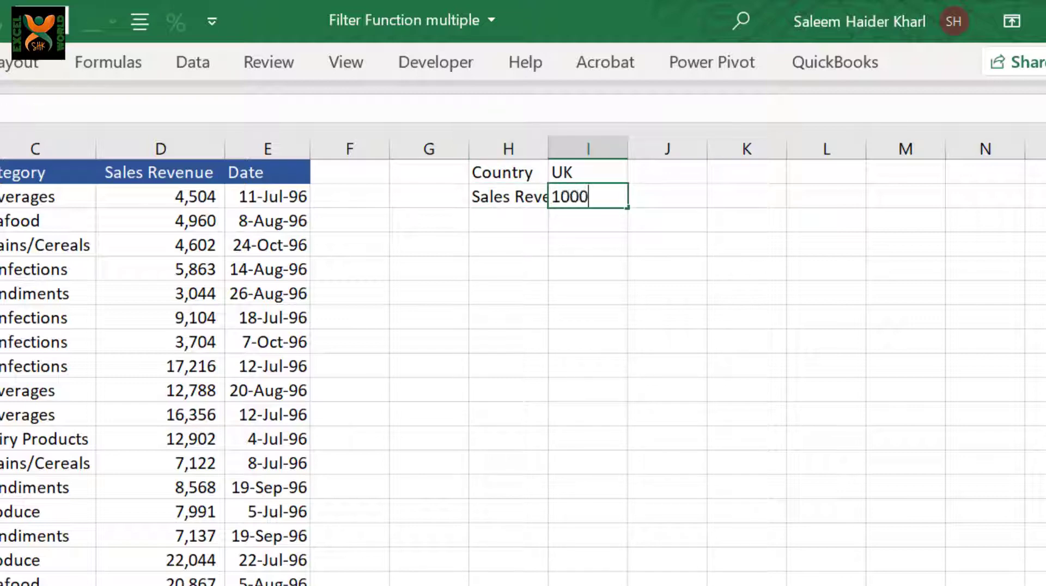
key(Return)
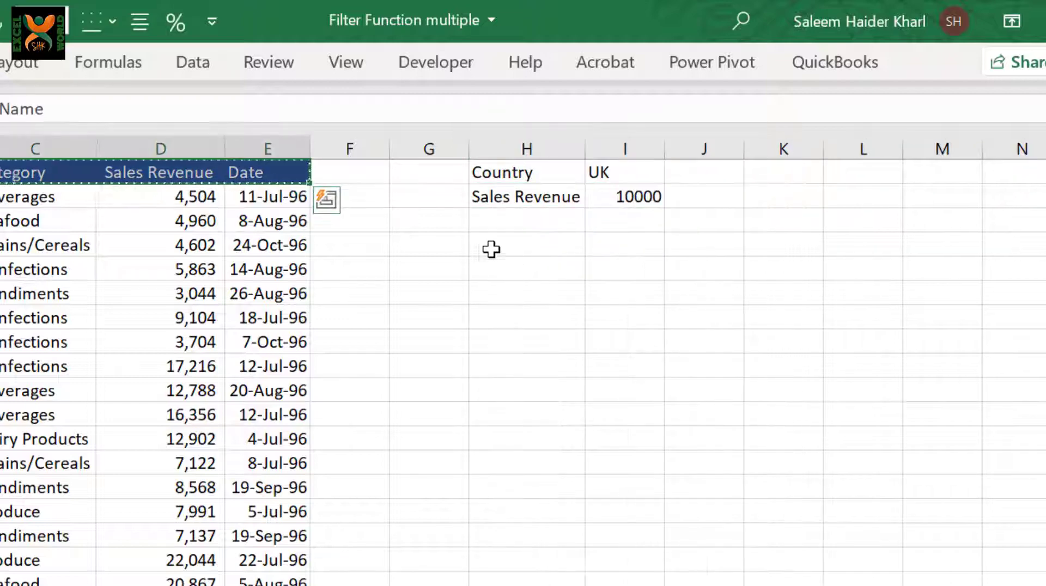
Paste the copied table headers starting at H4 and widen columns H to L equally so they fit.
click(479, 248)
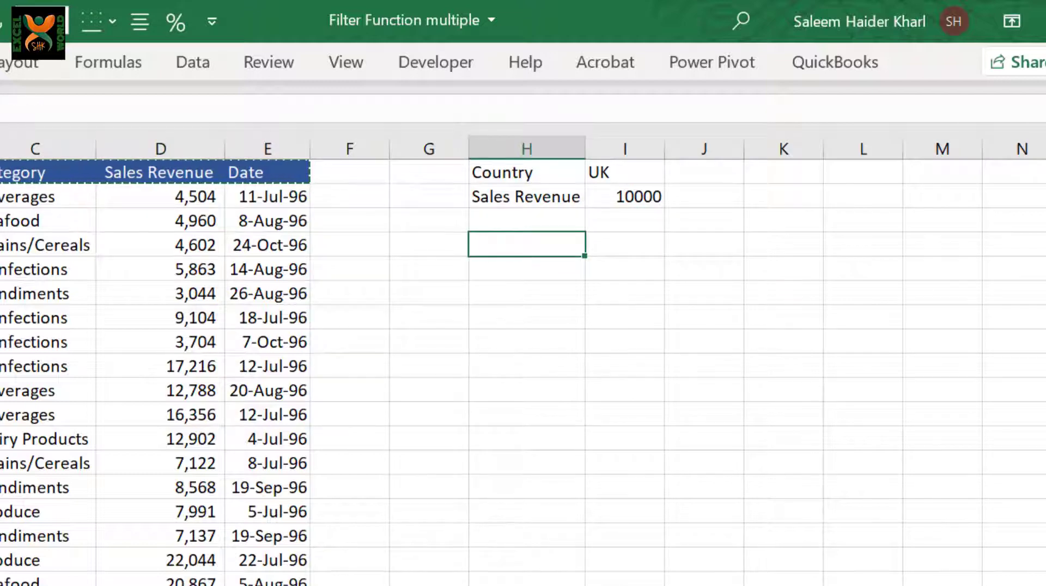
key(ctrl+v)
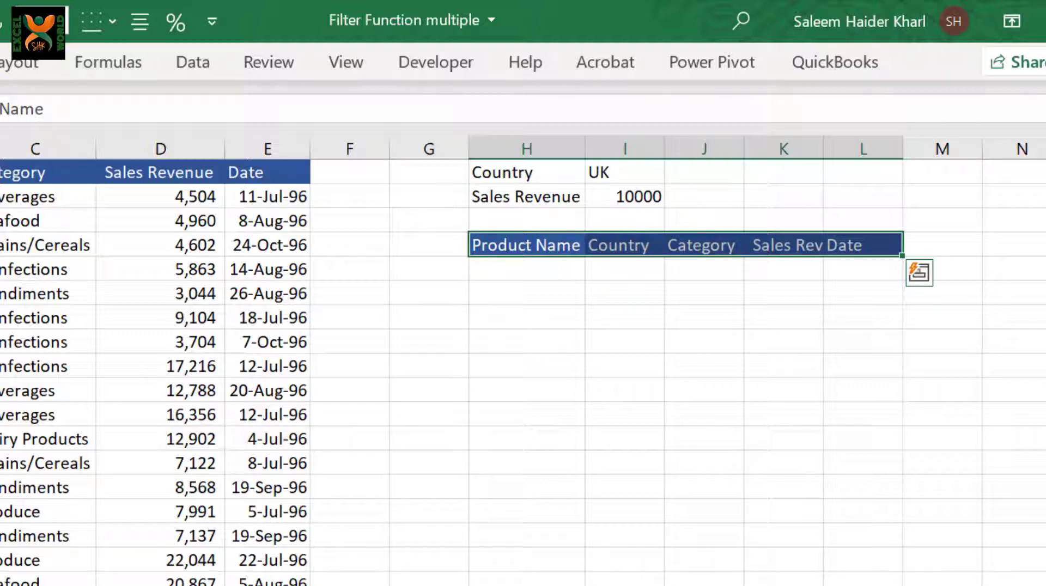
drag(527, 149, 864, 149)
double_click(744, 149)
drag(730, 153, 785, 145)
Start a FILTER formula in H5 with the data range A2:E26 as its array.
click(554, 303)
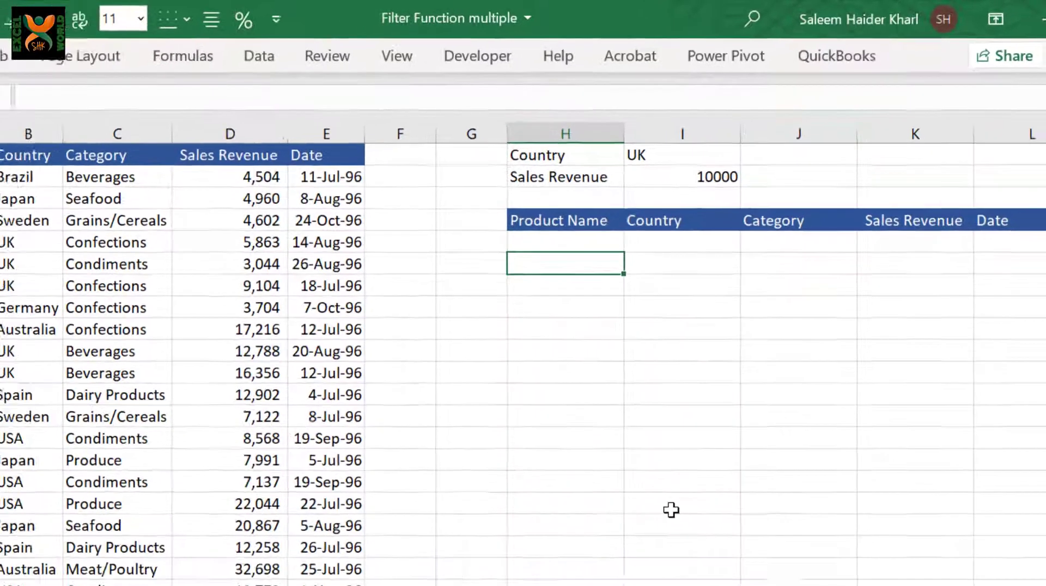
key(Up)
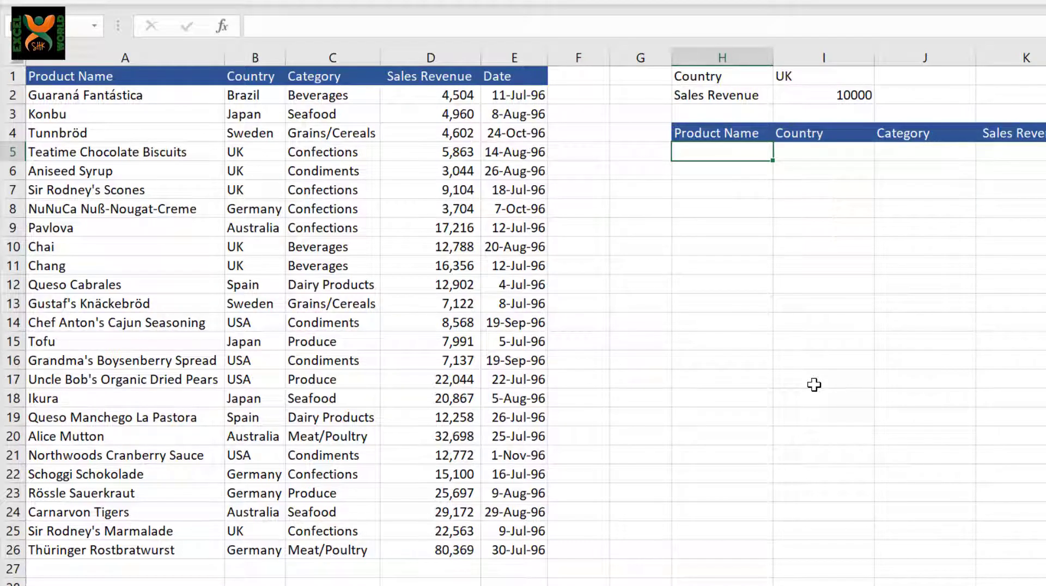
text(=fil)
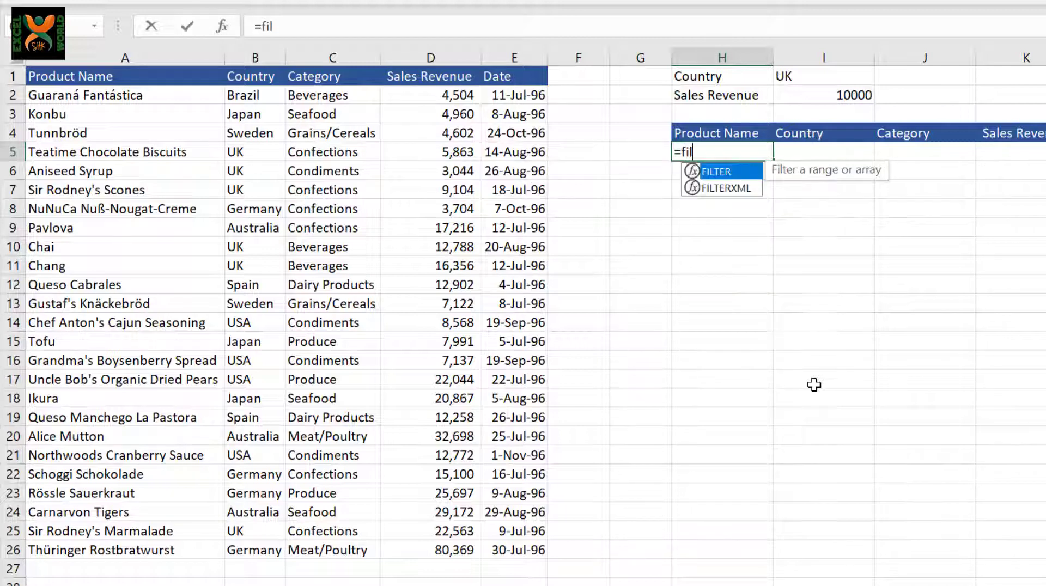
text(ter)
key(Tab)
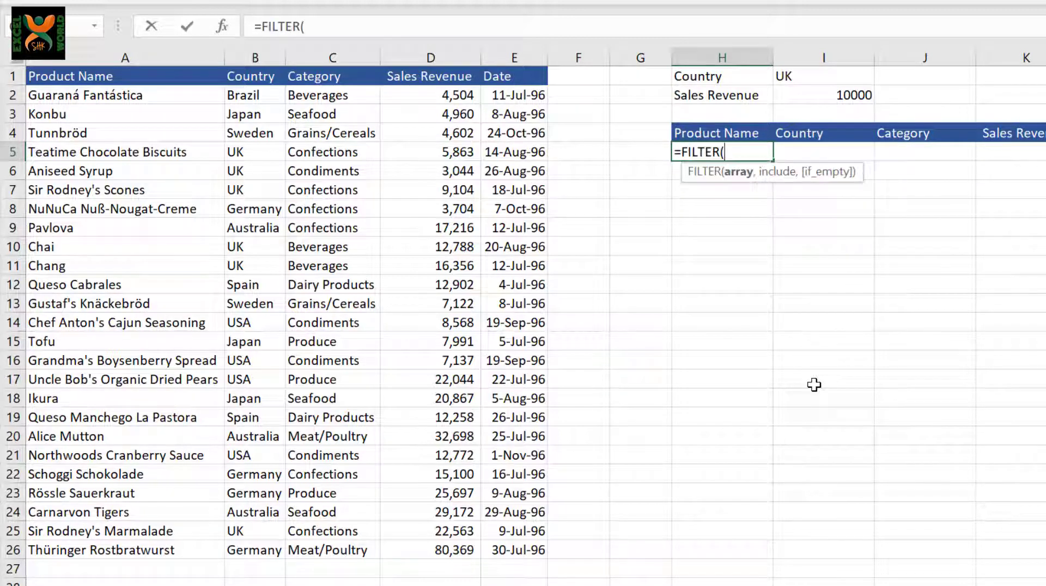
click(86, 96)
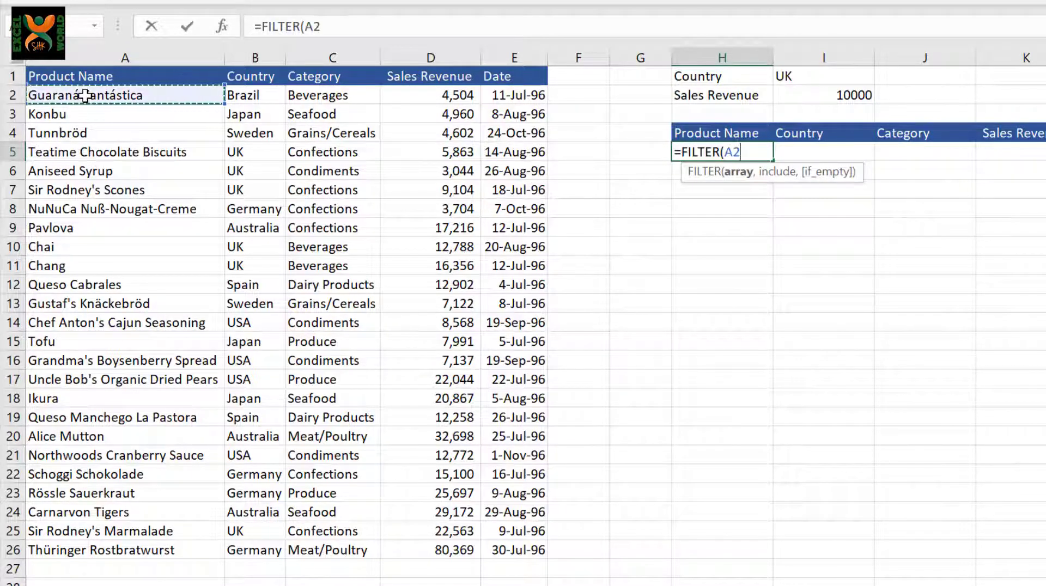
key(ctrl+shift+Right)
key(ctrl+shift+Down)
text(,)
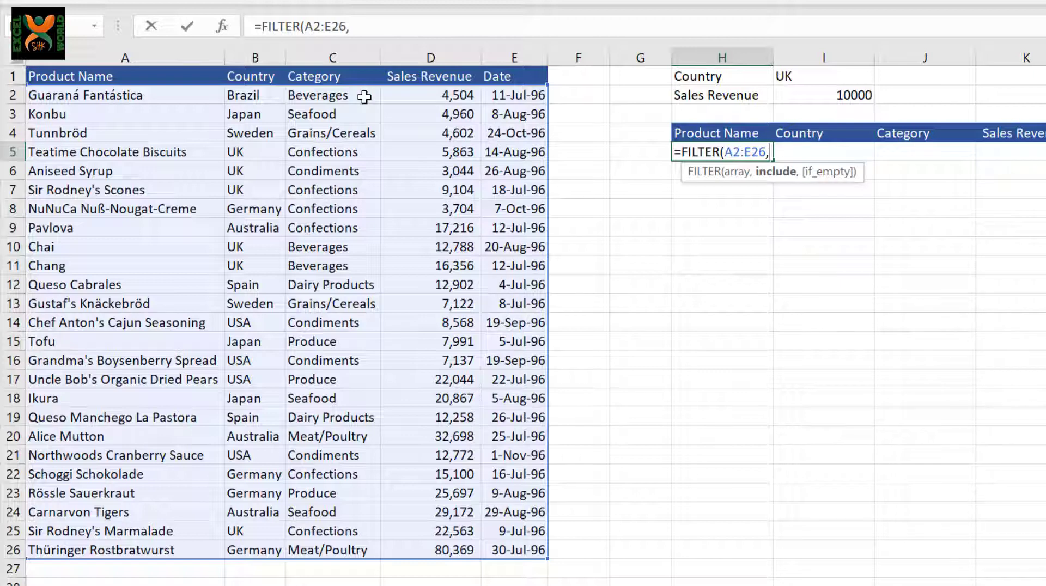
Add the country condition B2:B26=I1 as the formula's include argument.
click(267, 96)
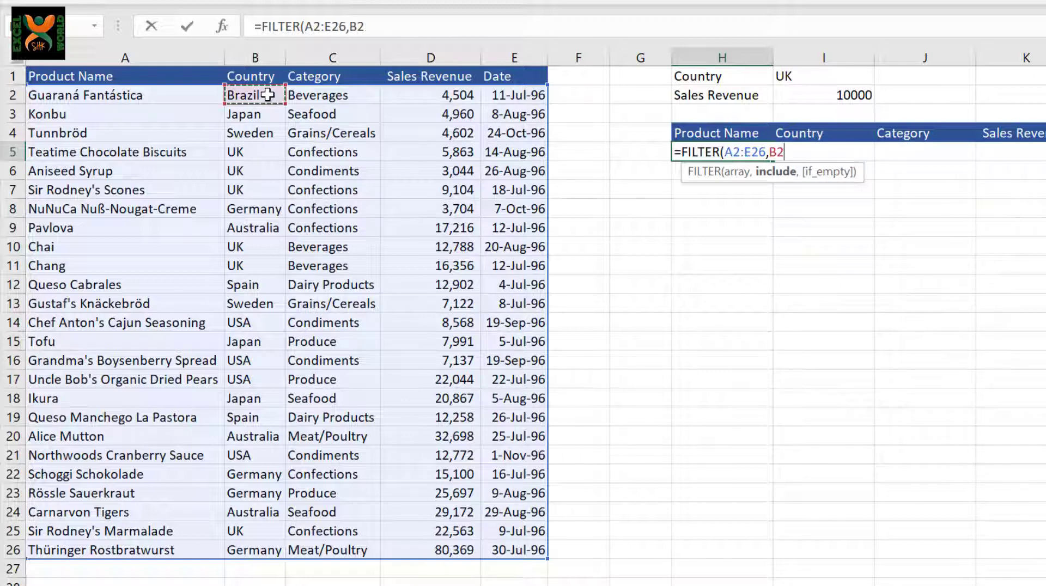
key(ctrl+shift+Down)
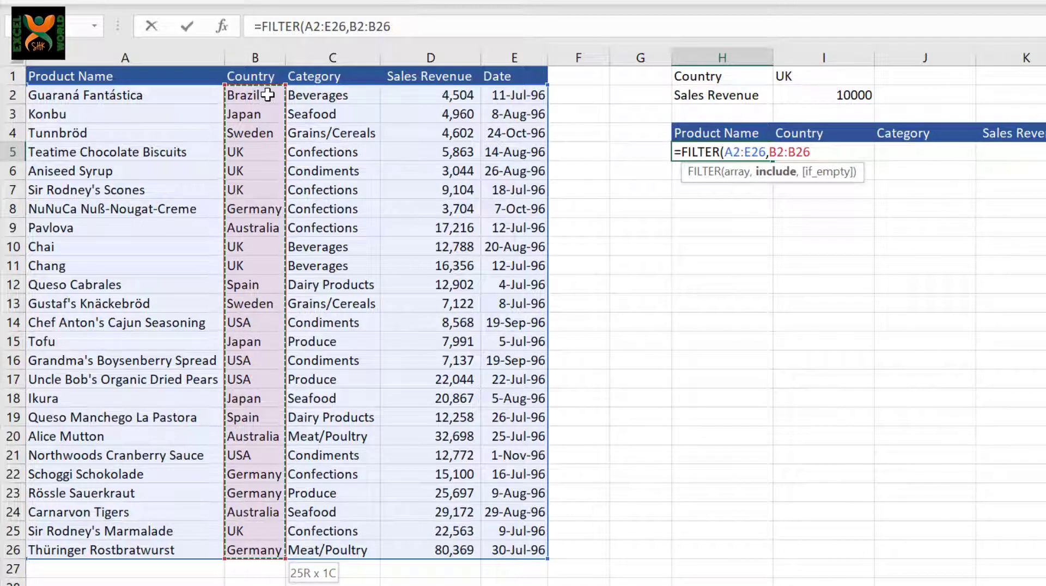
text(=)
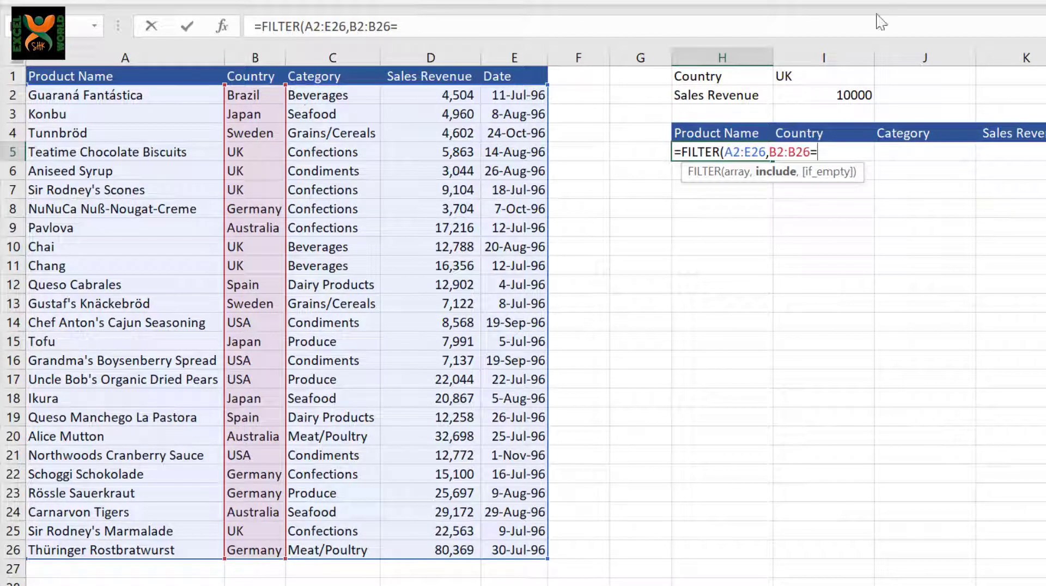
click(815, 82)
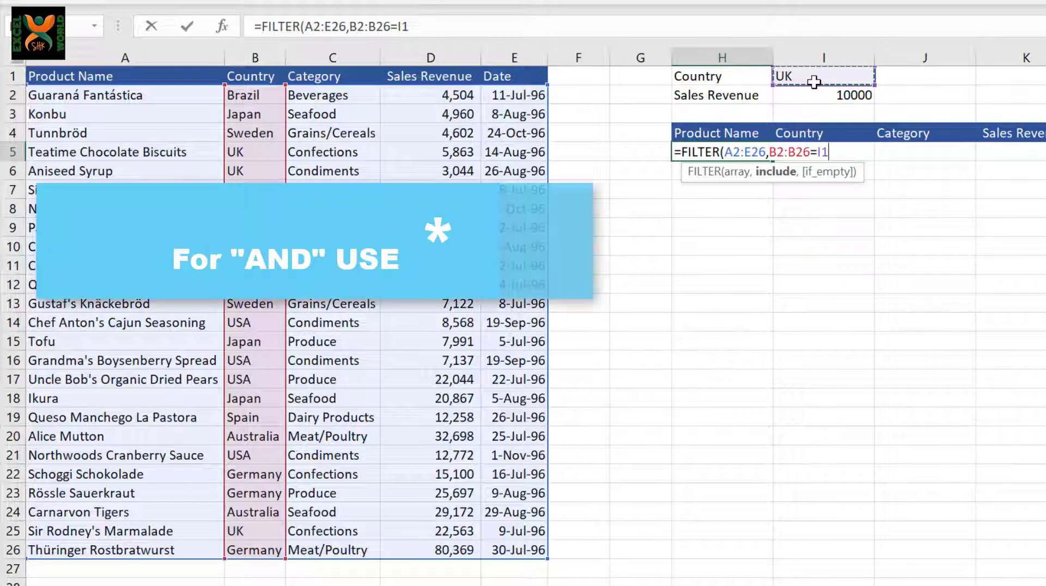
Combine it with an AND (*) condition requiring sales revenue above the criterion: D2:D26>I2.
text(*)
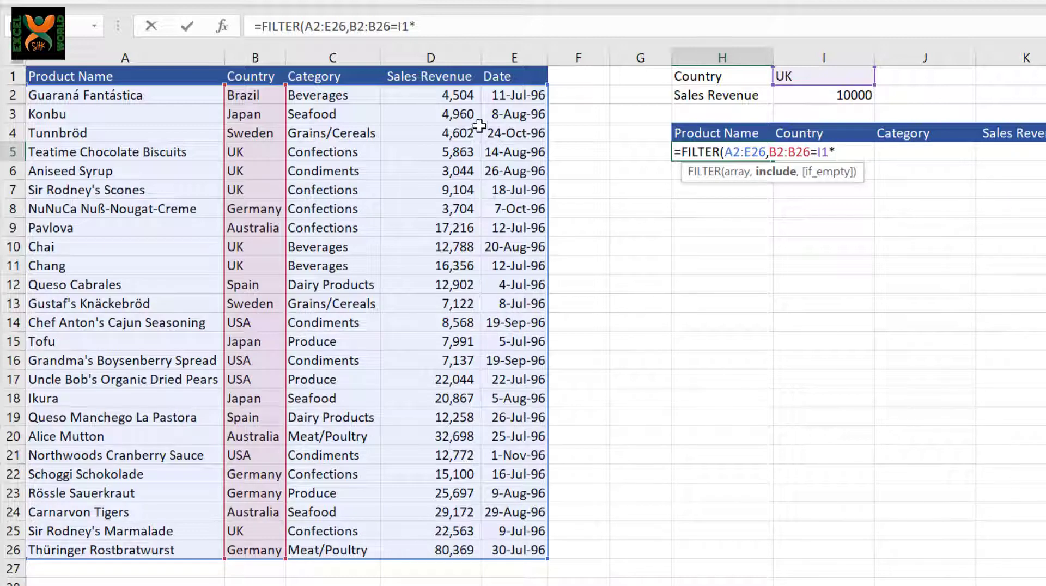
click(452, 98)
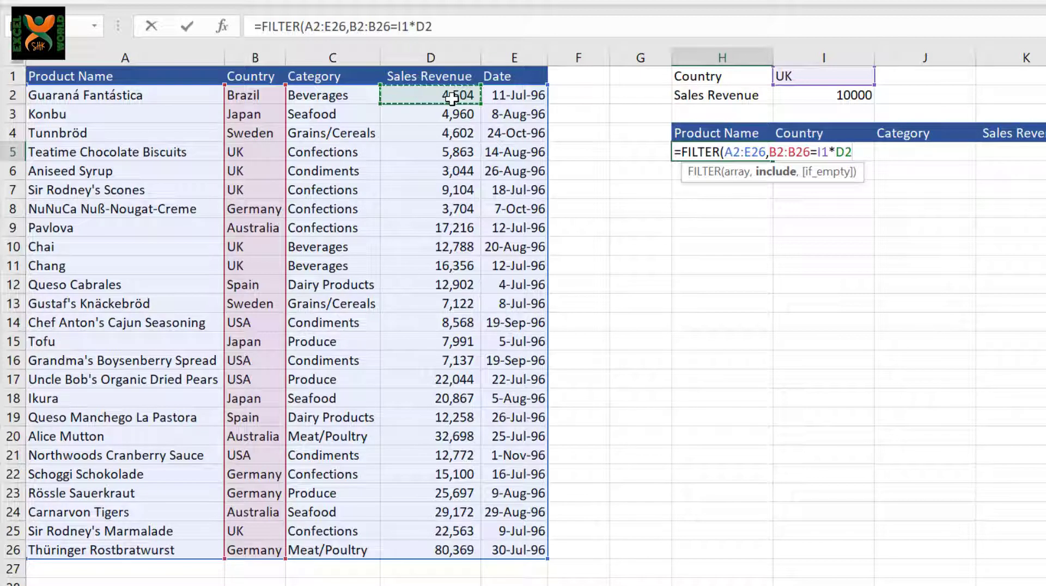
key(ctrl+shift+Down)
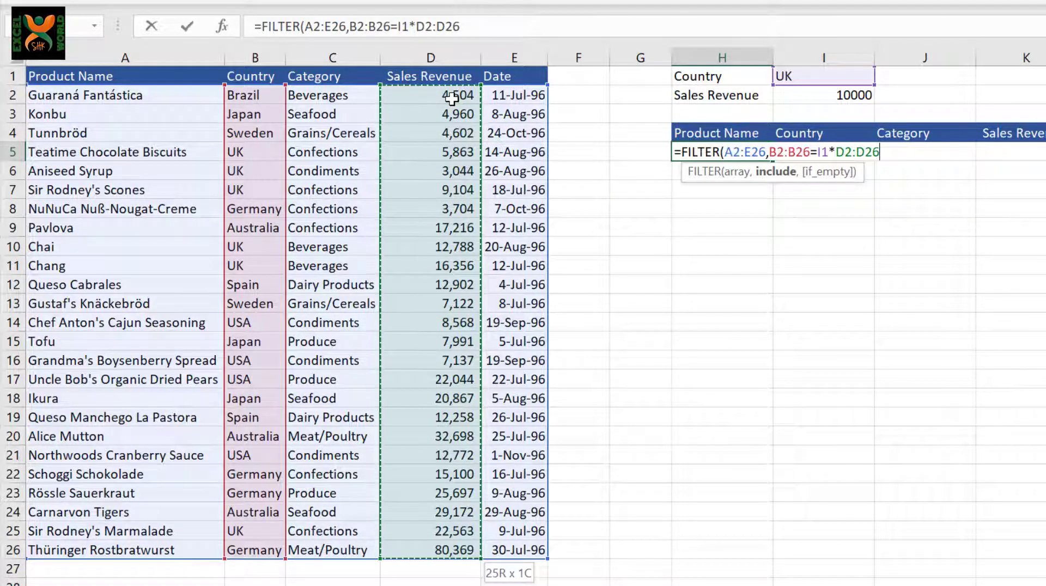
text(>)
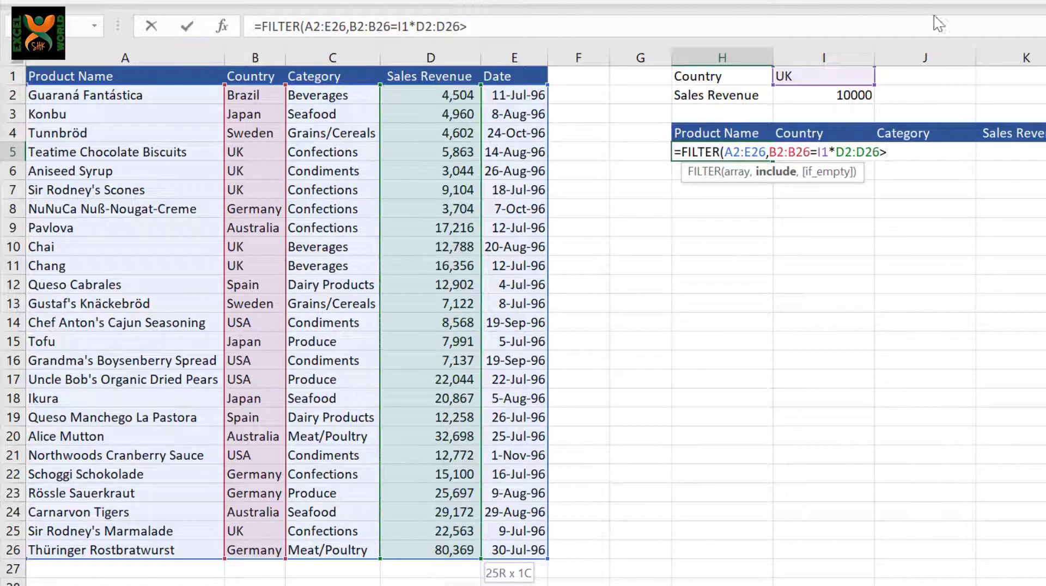
click(817, 96)
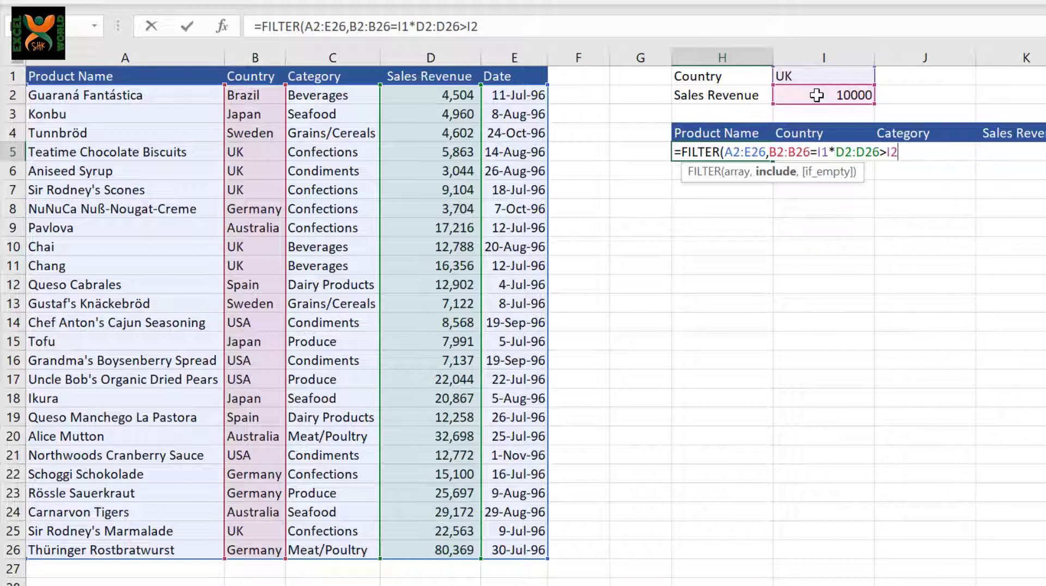
Set the if_empty argument to "Criterial not found" and complete the FILTER formula.
text(,")
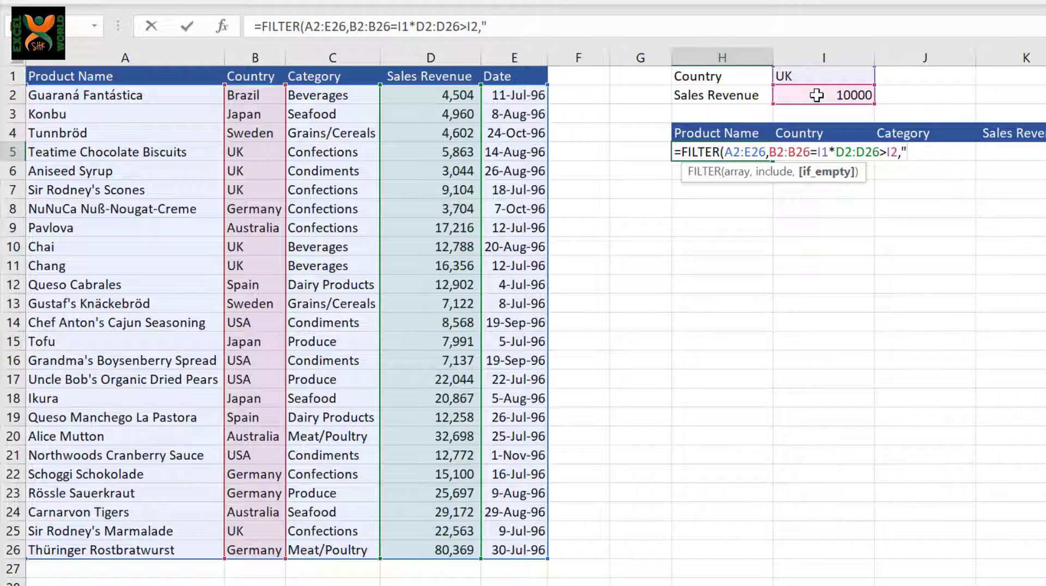
text(Criterial not )
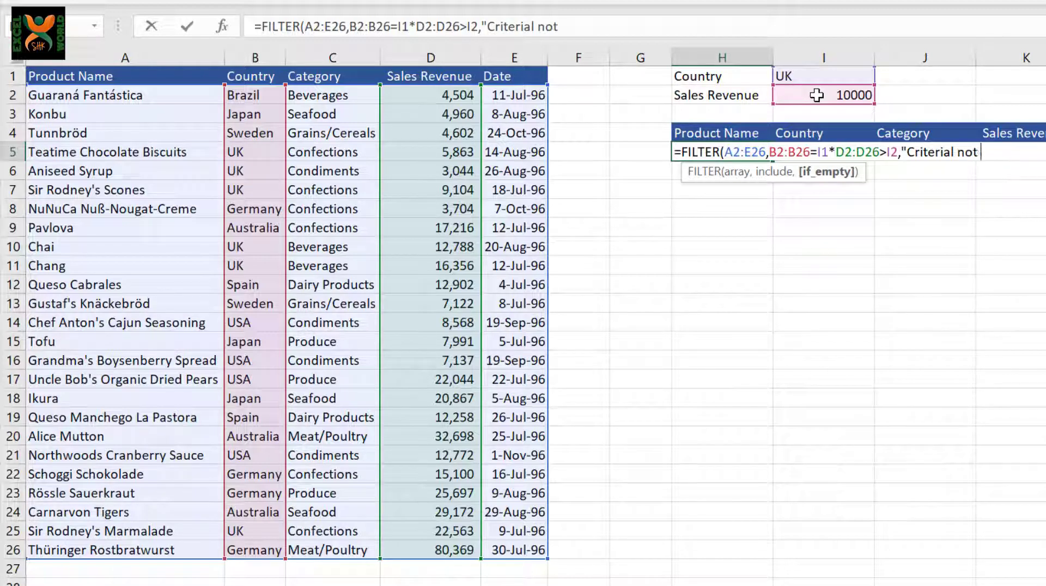
text(found"))
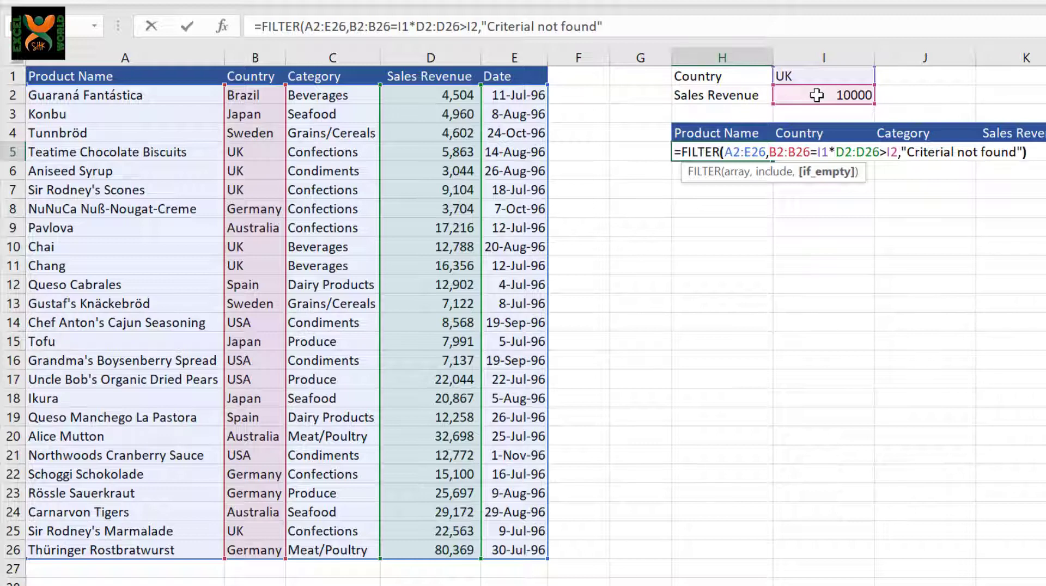
key(Return)
Edit the H5 formula to enclose the country condition B2:B26=I1 in parentheses.
key(Up)
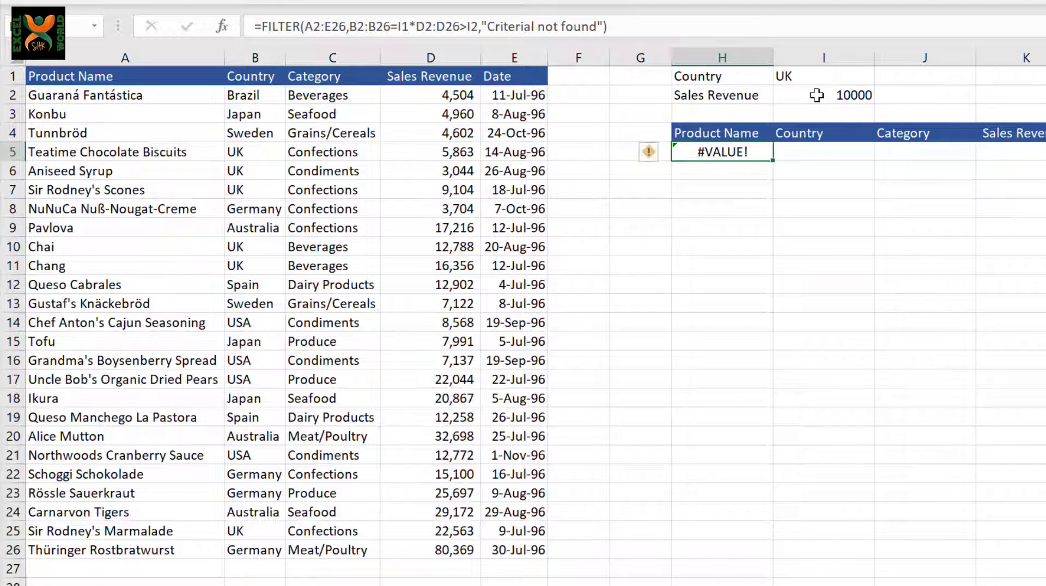
key(F2)
key(Left)
key(Left)
key(Left)
key(Left)
key(Left)
key(Left)
key(Left)
key(Left)
key(Left)
key(Left)
key(Left)
key(Left)
key(Left)
key(Left)
key(Left)
key(Left)
key(Left)
key(Left)
key(Left)
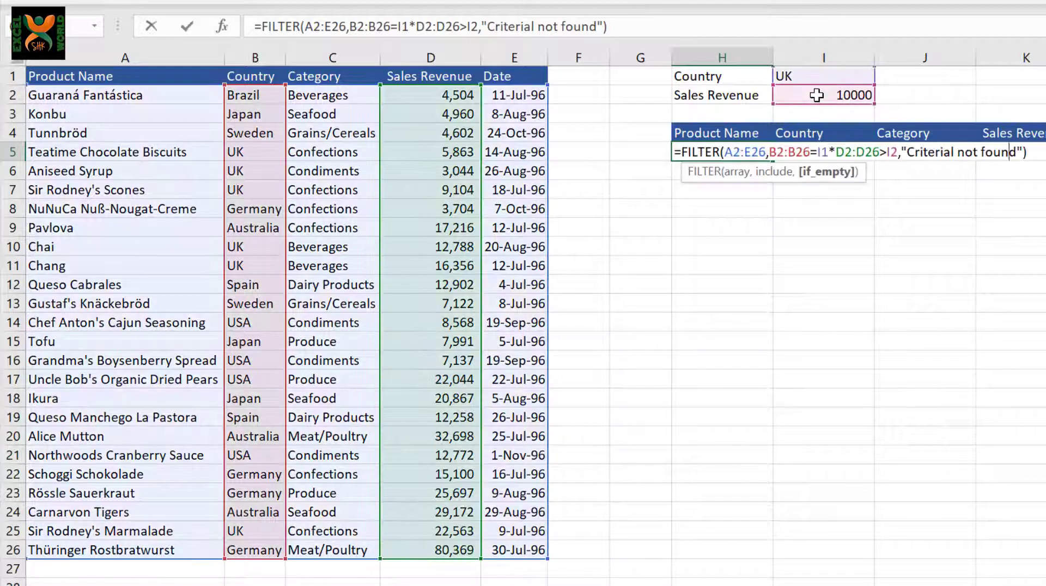
key(Left)
key(Left)
key(Left)
key(Left)
key(Left)
key(Left)
key(Left)
key(Left)
key(Left)
key(Left)
key(Left)
key(Left)
key(Left)
key(Left)
key(Left)
key(Left)
key(Left)
key(Left)
key(Left)
key(Left)
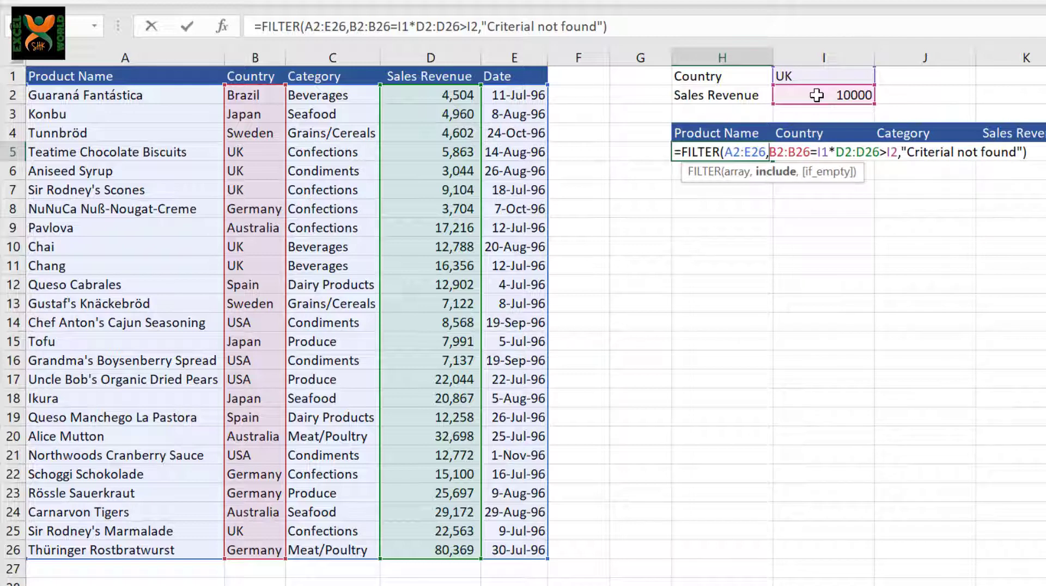
text(()
key(Right)
key(Right)
key(Right)
key(Right)
key(Right)
key(Right)
key(Right)
key(Right)
key(Right)
key(Right)
key(Left)
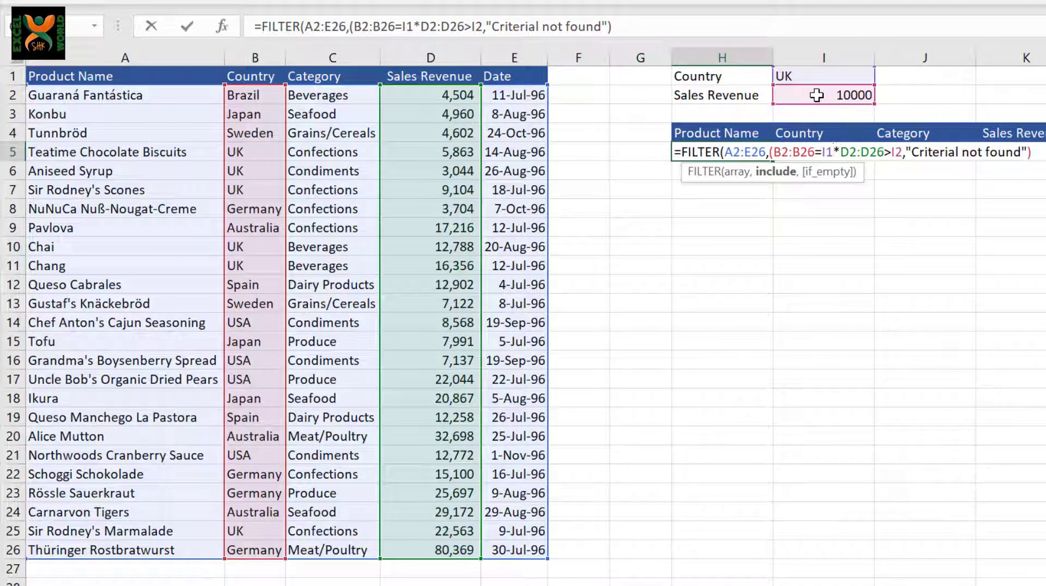
text())
Enclose the revenue condition D2:D26>I2 in parentheses as well and commit the formula.
key(Right)
text(()
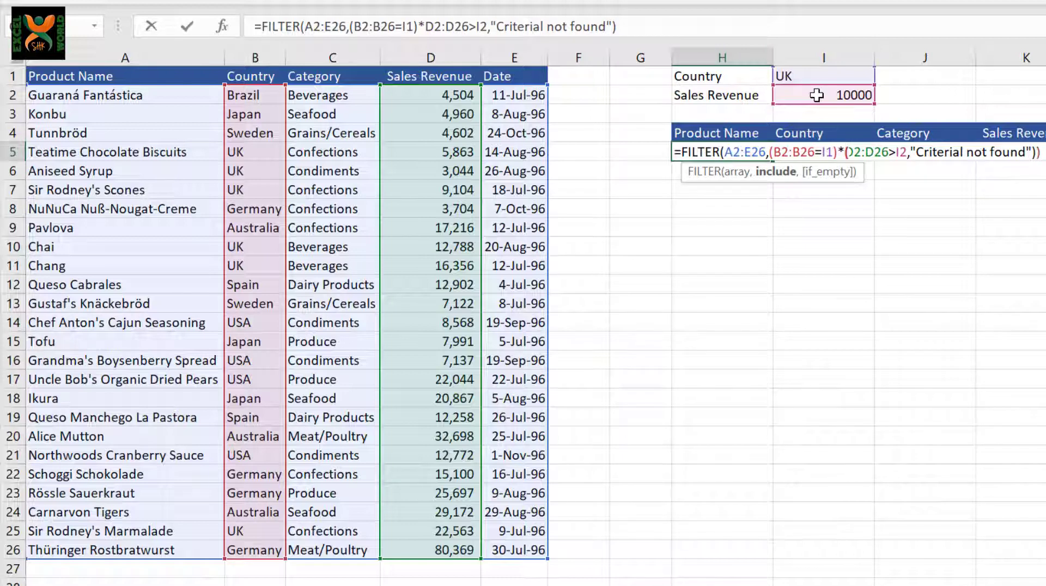
key(Right)
key(Right)
key(Right)
key(Right)
key(Right)
key(Right)
key(Right)
key(Right)
key(Right)
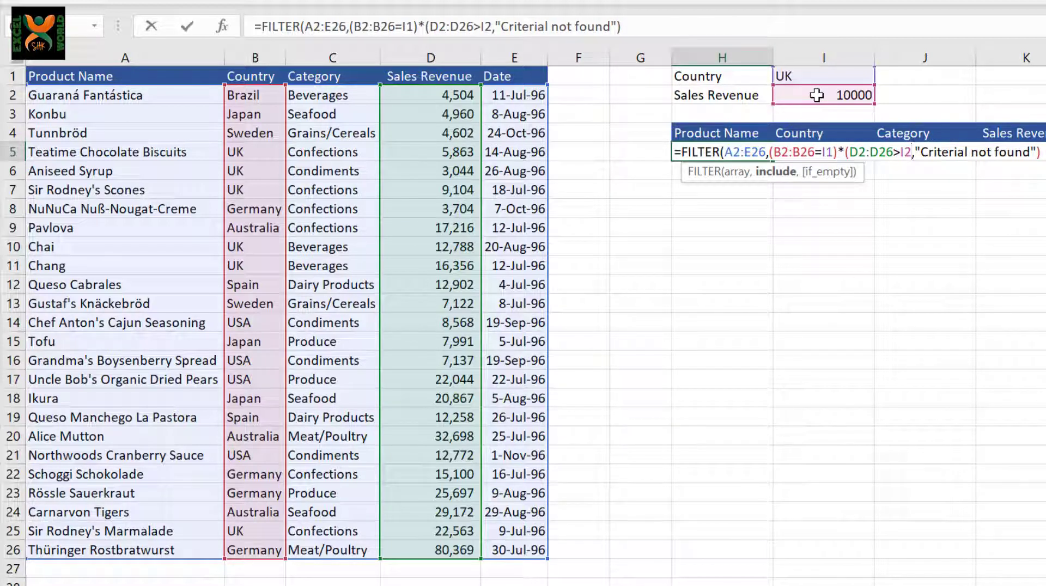
text())
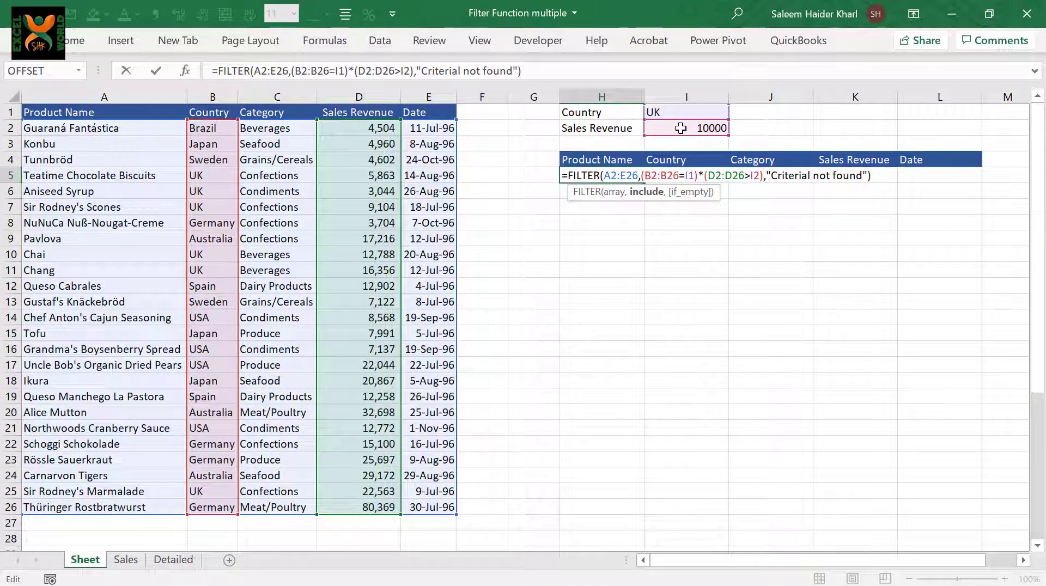
key(Return)
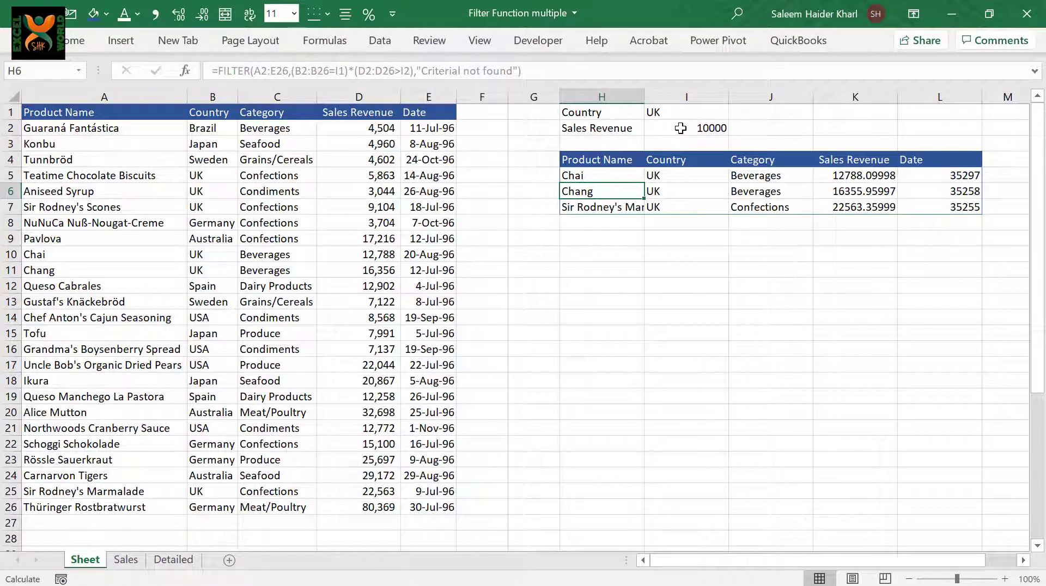
Format the Sales Revenue results in column K with thousands separators and no decimals.
click(854, 96)
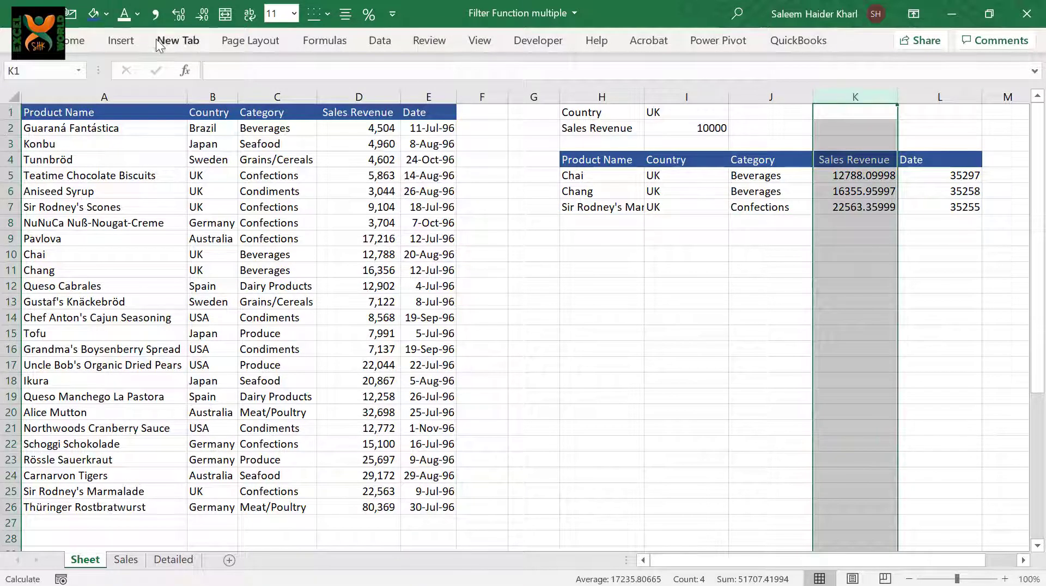
click(157, 22)
click(199, 16)
click(200, 16)
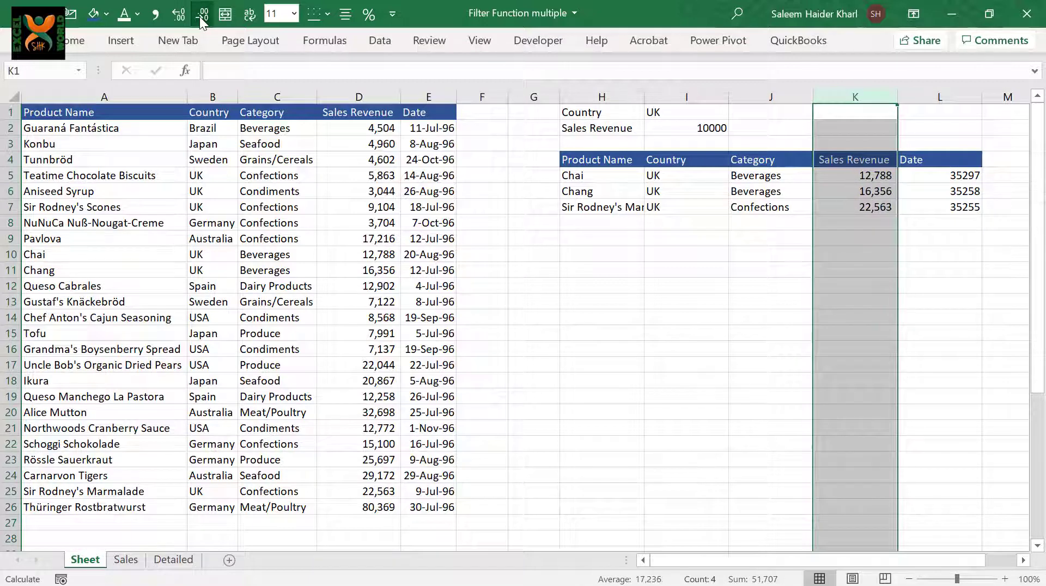
Format the Date results in column L with the 14-Mar-12 date format.
click(940, 96)
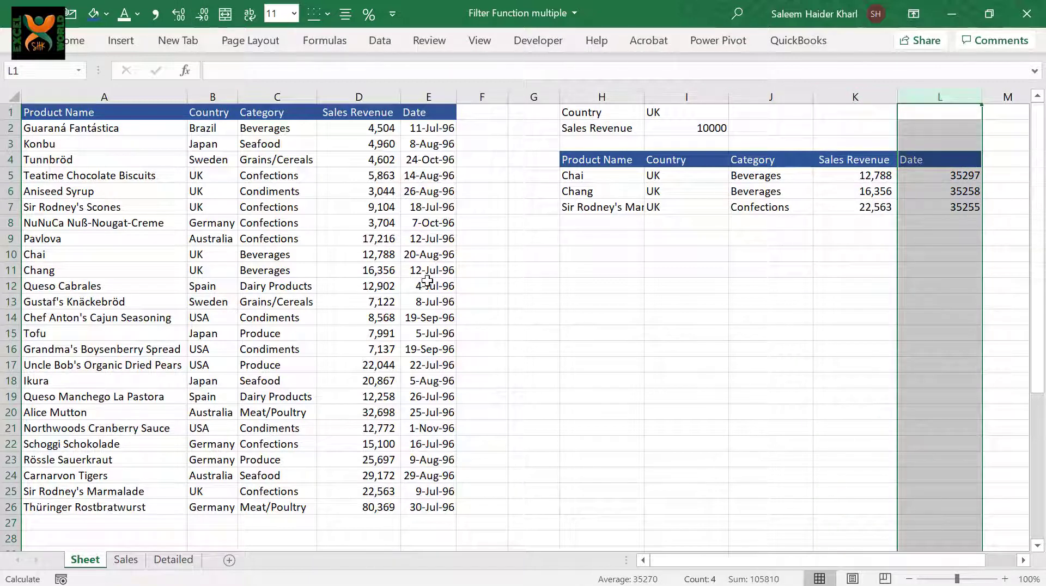
key(ctrl+1)
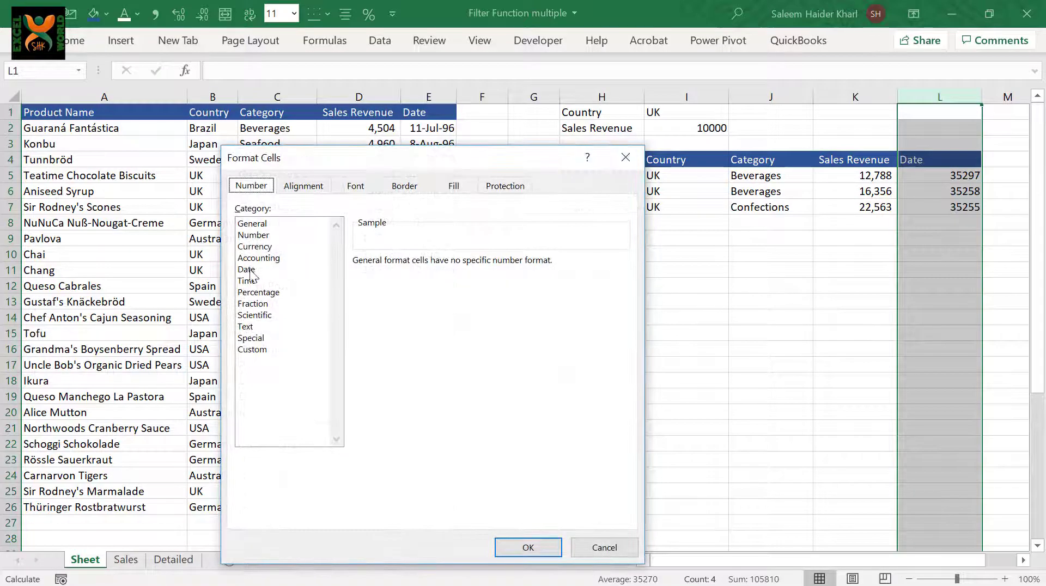
click(251, 269)
click(417, 344)
key(Down)
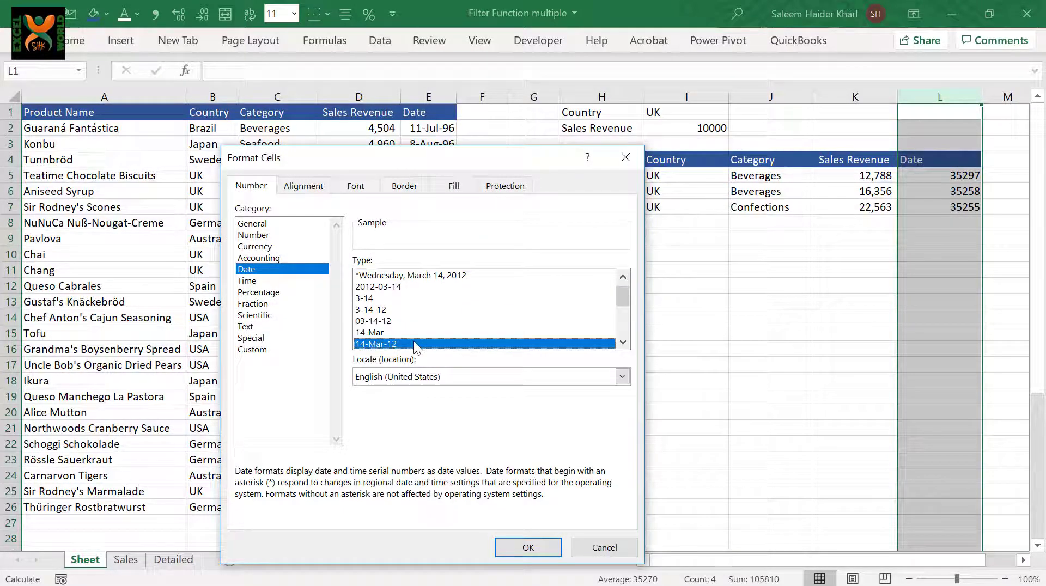
key(Return)
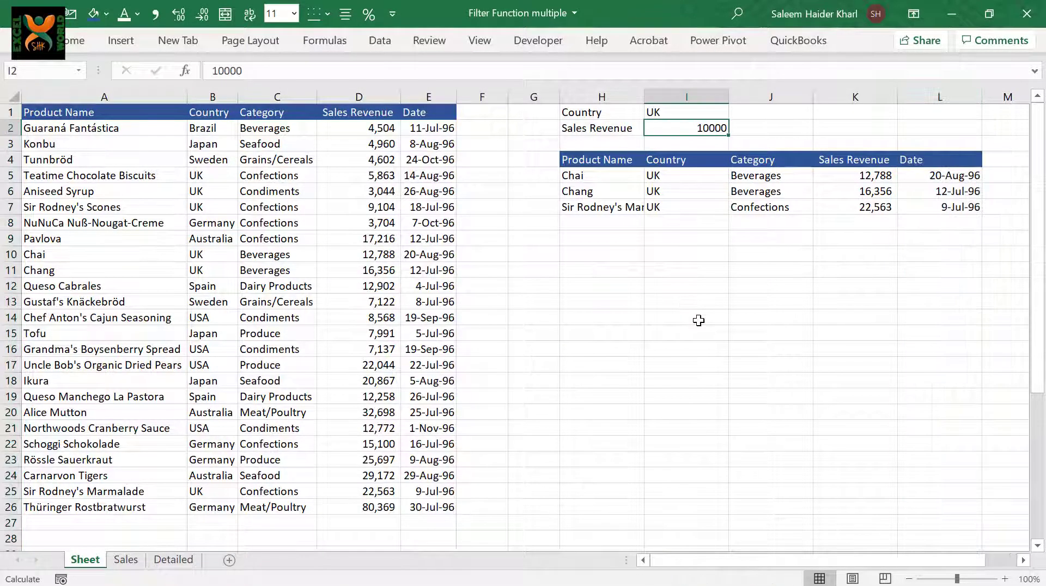
Change the Sales Revenue criterion in I2 to 5000.
text(5000)
key(Return)
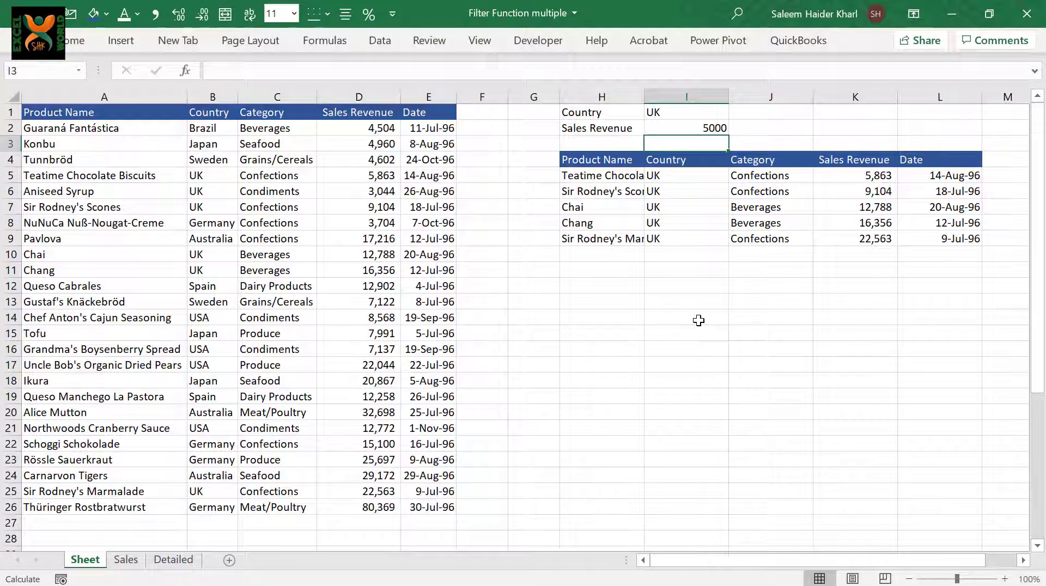
Copy the results header row starting at H4 and paste it at H13 for a second results block.
key(Left)
key(Down)
key(ctrl+shift+Right)
key(ctrl+c)
click(600, 297)
key(Return)
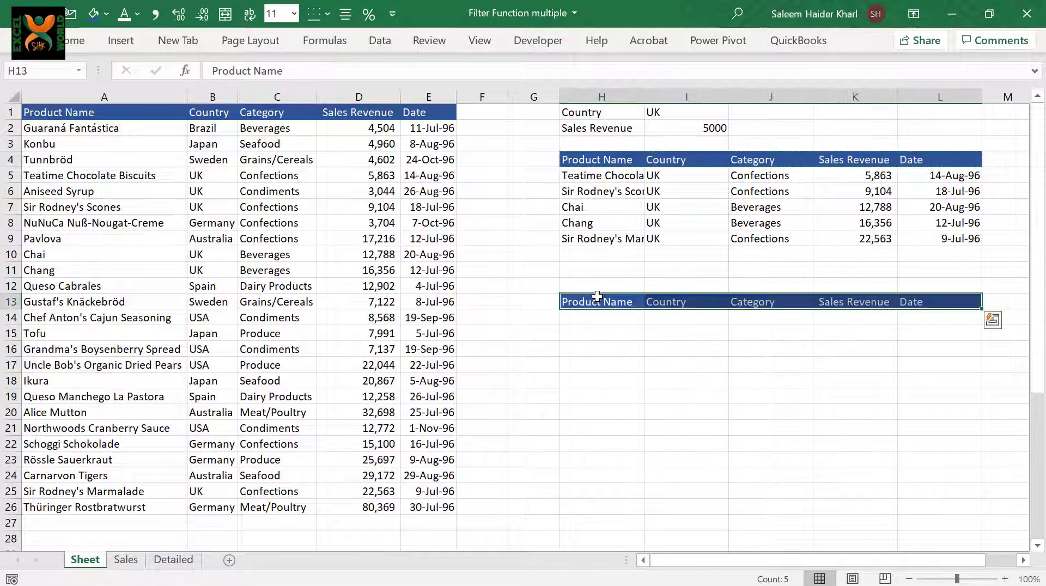
Label the first results block AND in G4 and the second results block OR in G13.
key(Down)
click(520, 158)
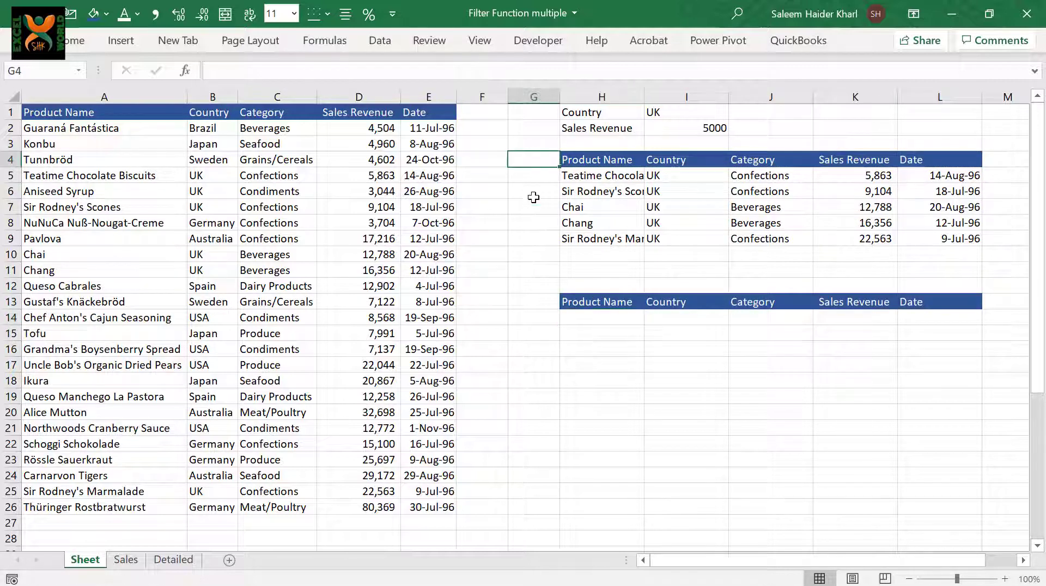
text(AND)
key(Return)
key(Return)
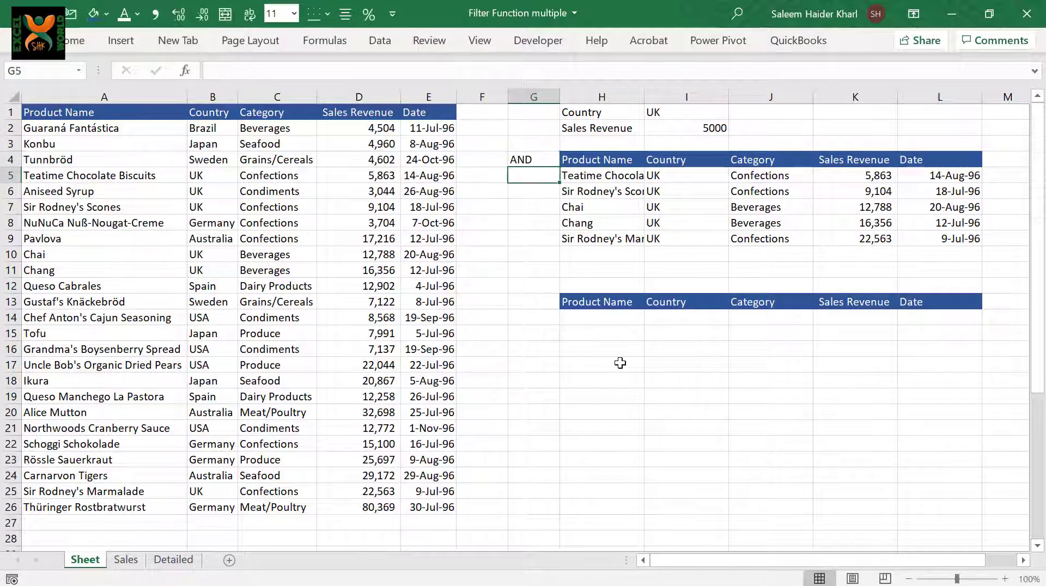
key(Down)
key(Down)
key(Down)
key(Down)
key(Down)
key(Down)
key(Down)
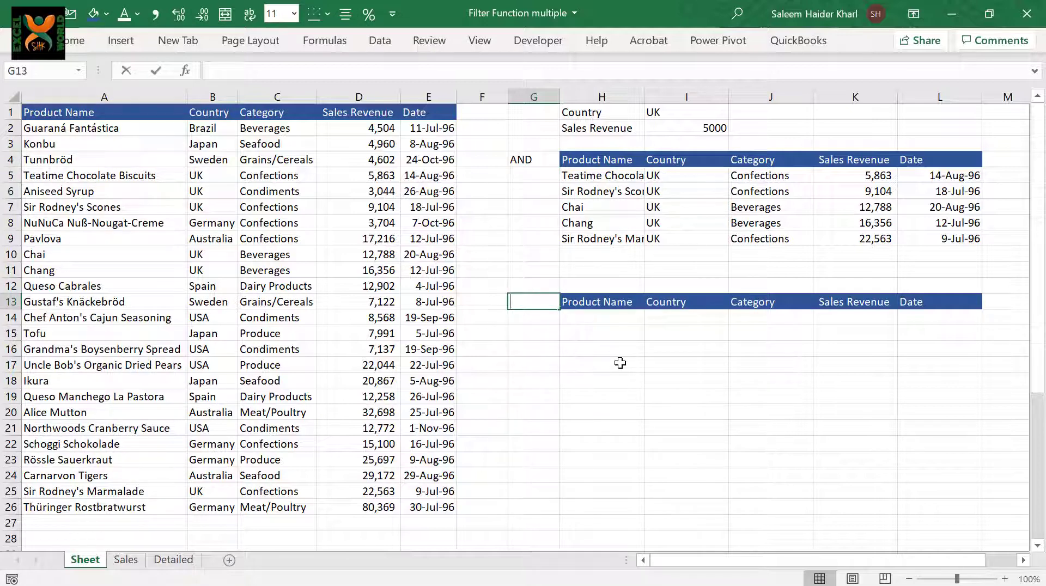
text(OR)
key(Return)
Start a FILTER formula in H14 with A2:E26 as the array argument.
key(Right)
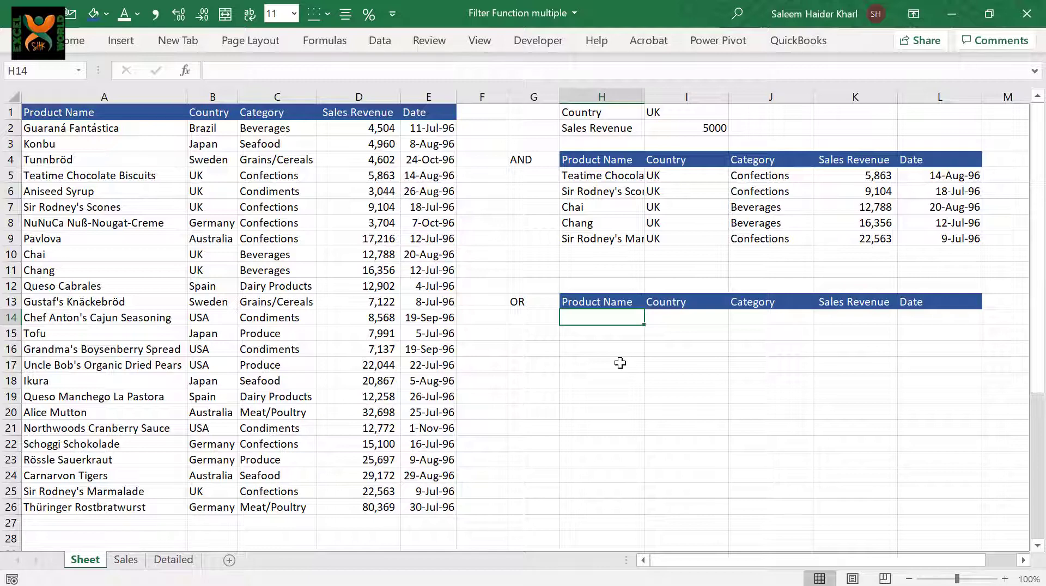
text(=FIL)
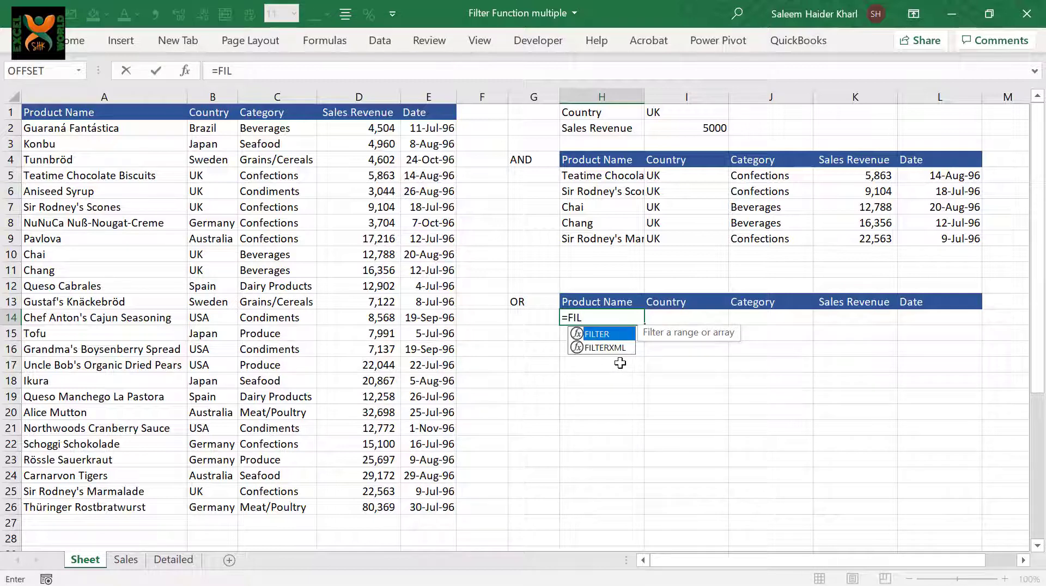
key(Tab)
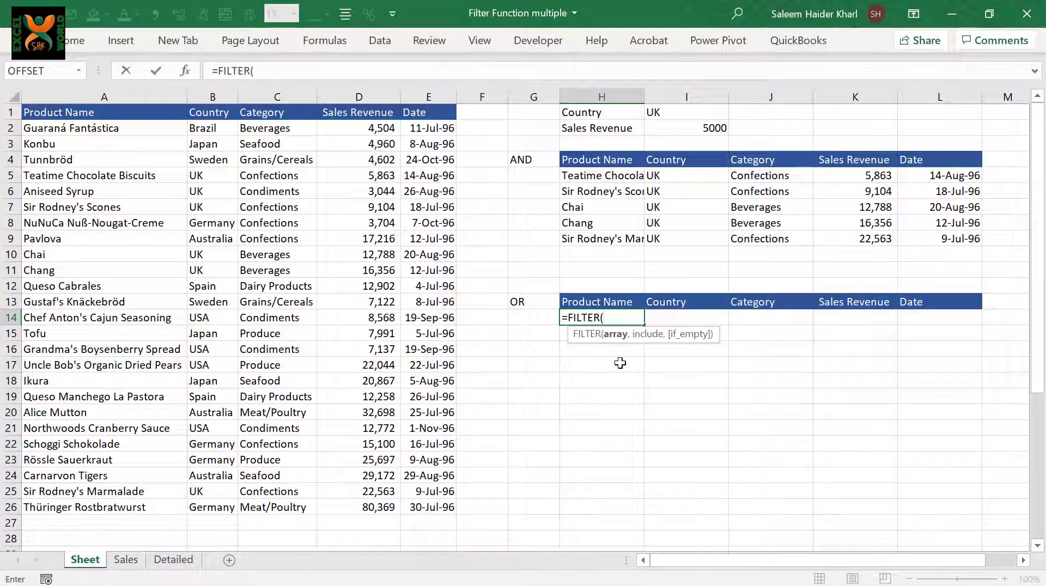
drag(95, 130, 437, 512)
text(,)
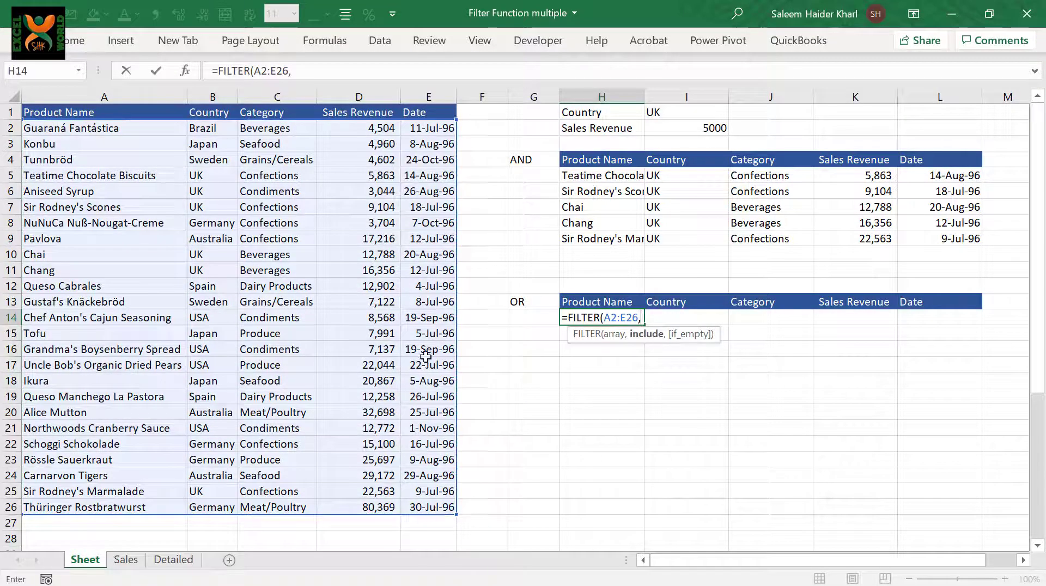
Add the country condition B2:B26=I1 as the include argument and enclose it in parentheses.
click(198, 130)
drag(198, 129, 212, 510)
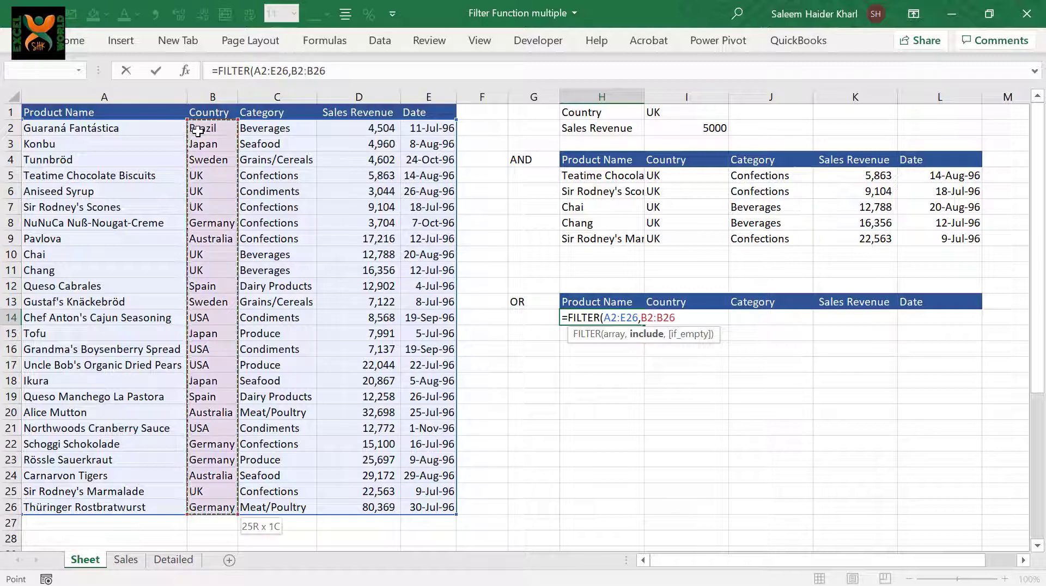
text(=)
click(670, 113)
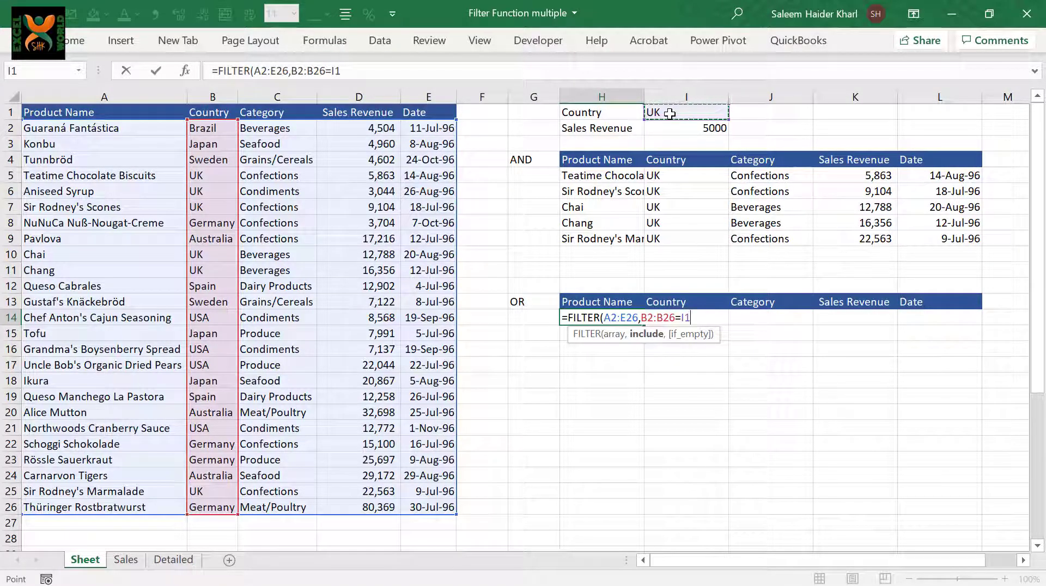
click(291, 71)
text(()
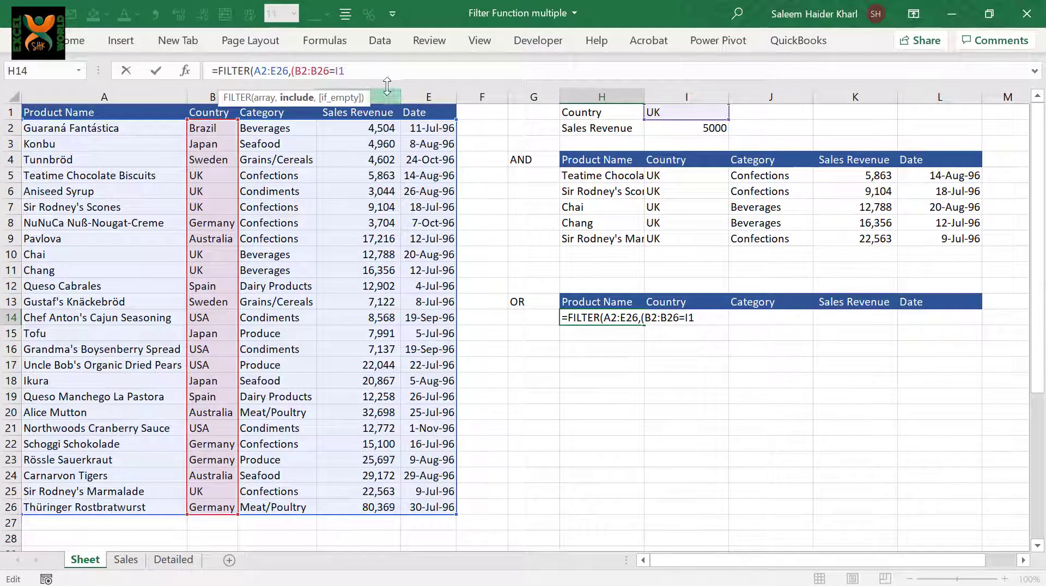
text())
Combine it with the revenue condition (D2:D26>I2) using the + operator for OR logic.
text(+)
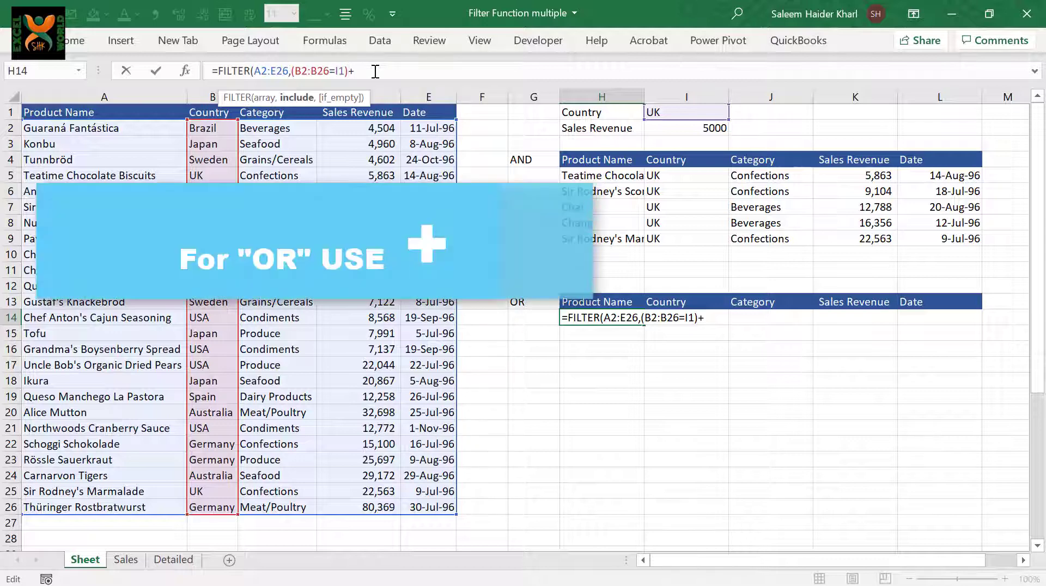
text(()
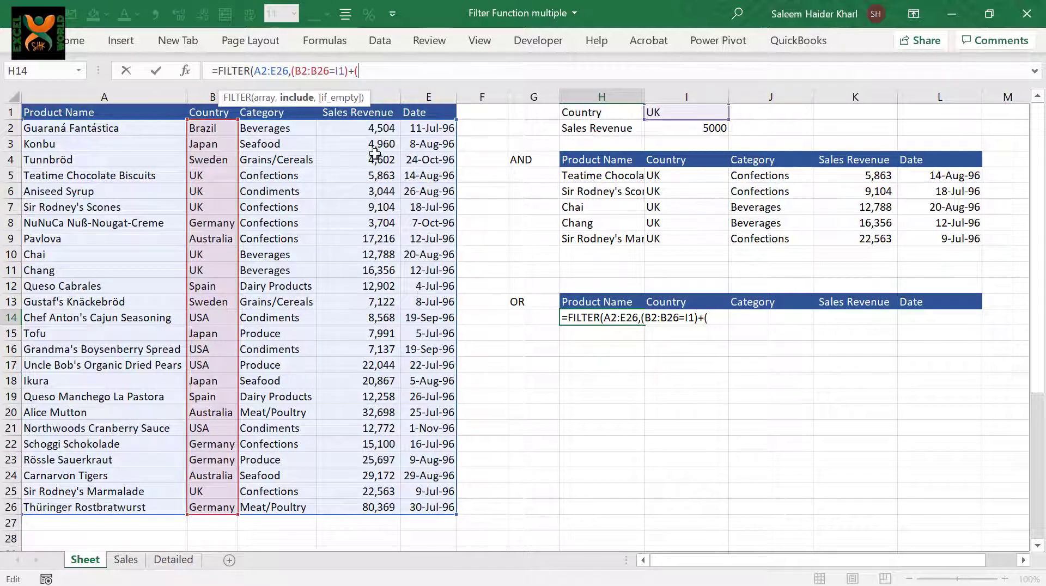
click(379, 131)
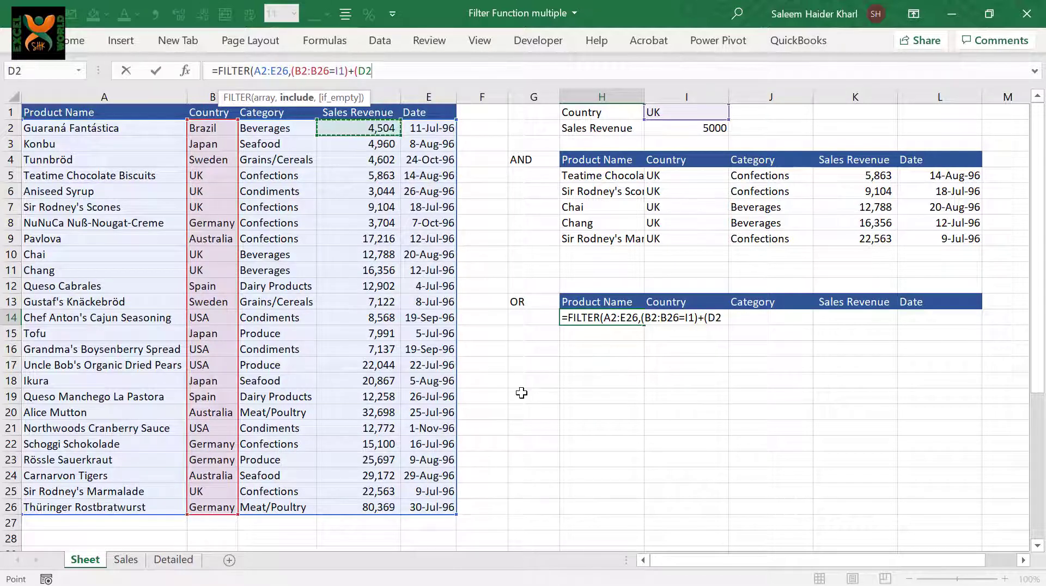
key(ctrl+shift+Down)
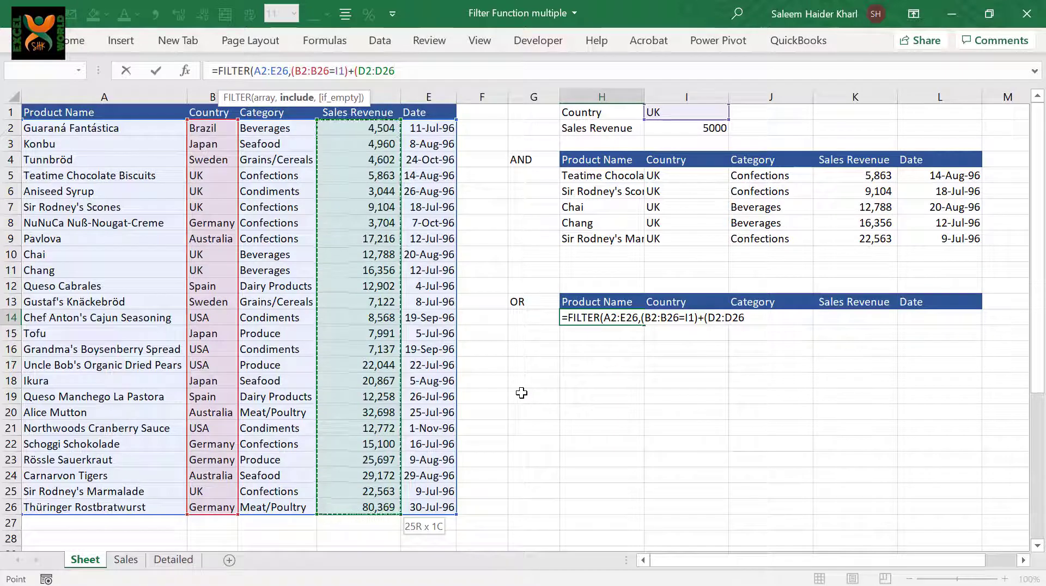
text(>)
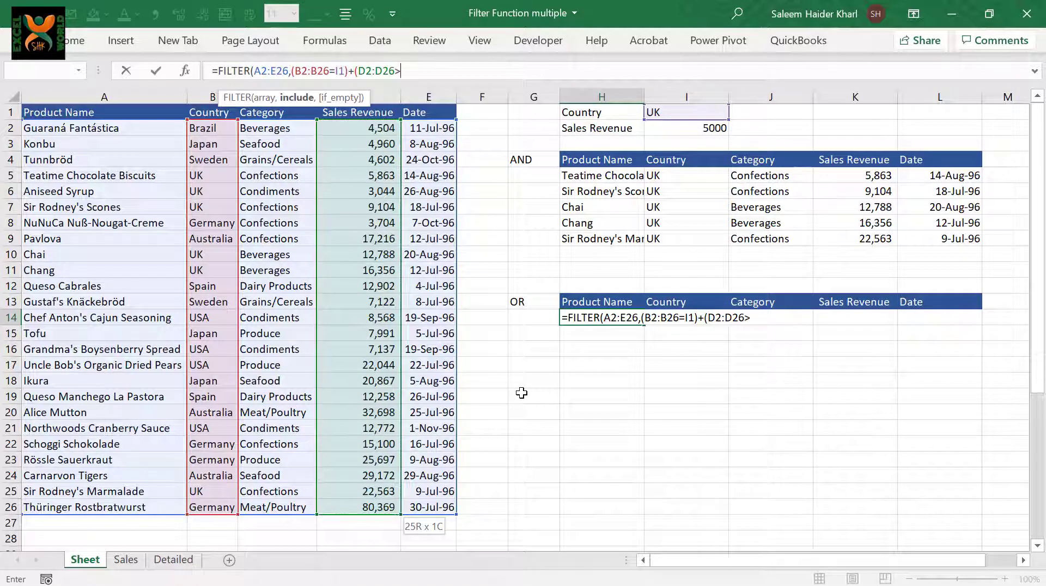
click(687, 129)
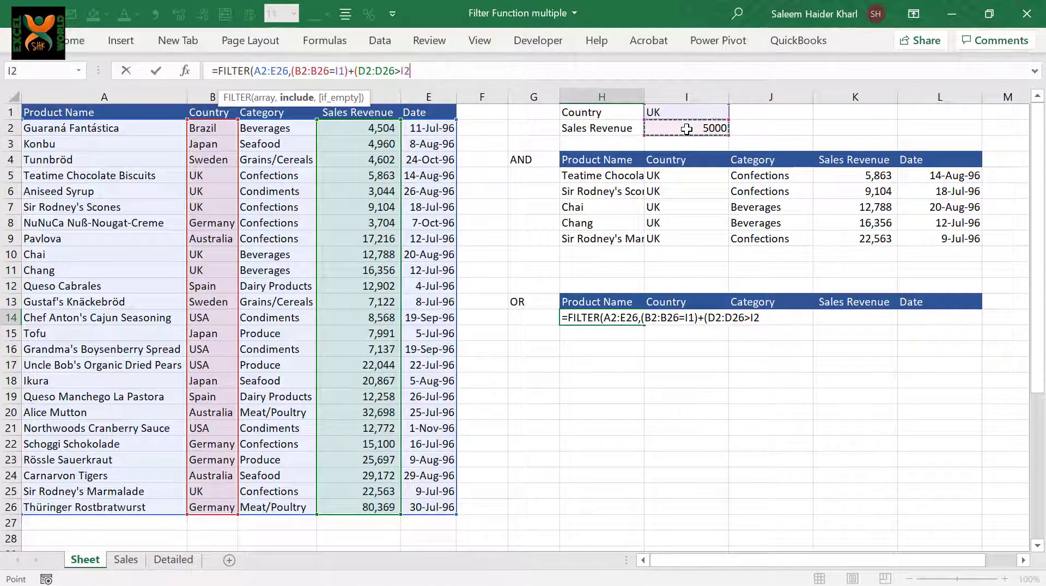
text(),)
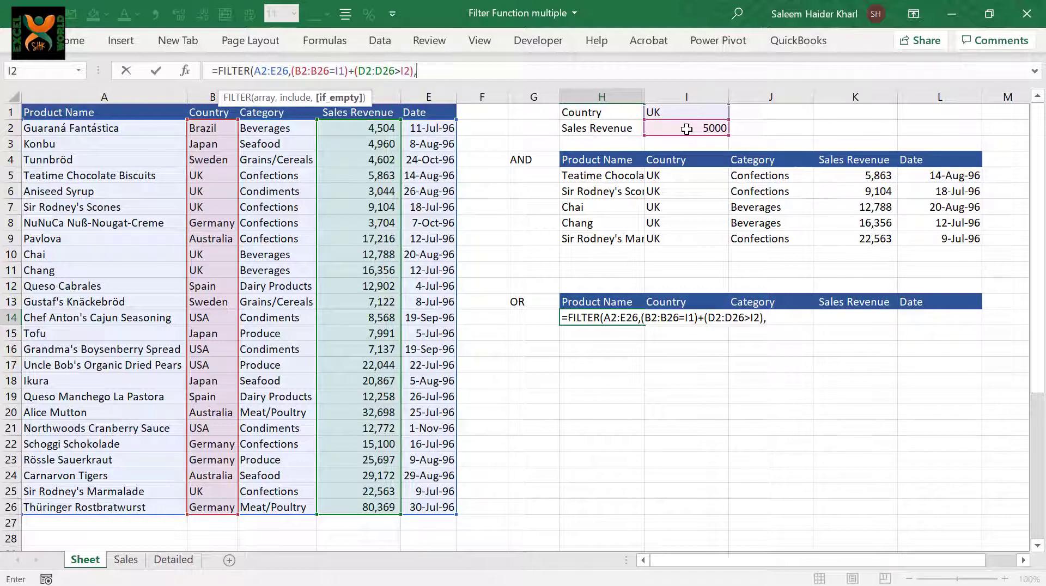
Set the if_empty argument to "Criteria not found" and commit the H14 formula.
text("cR)
key(BackSpace)
key(BackSpace)
text(Criteria not)
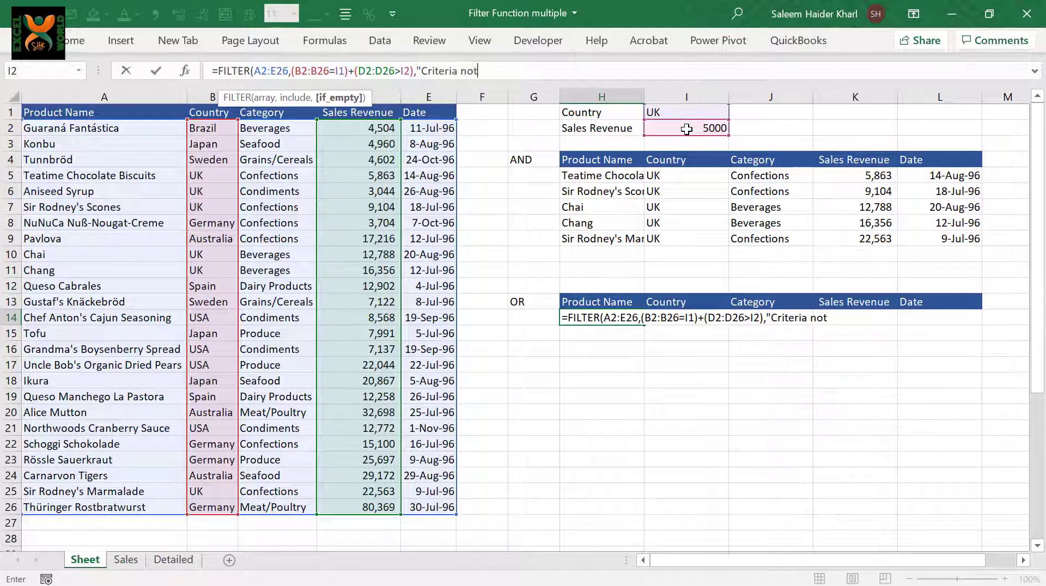
text( found"))
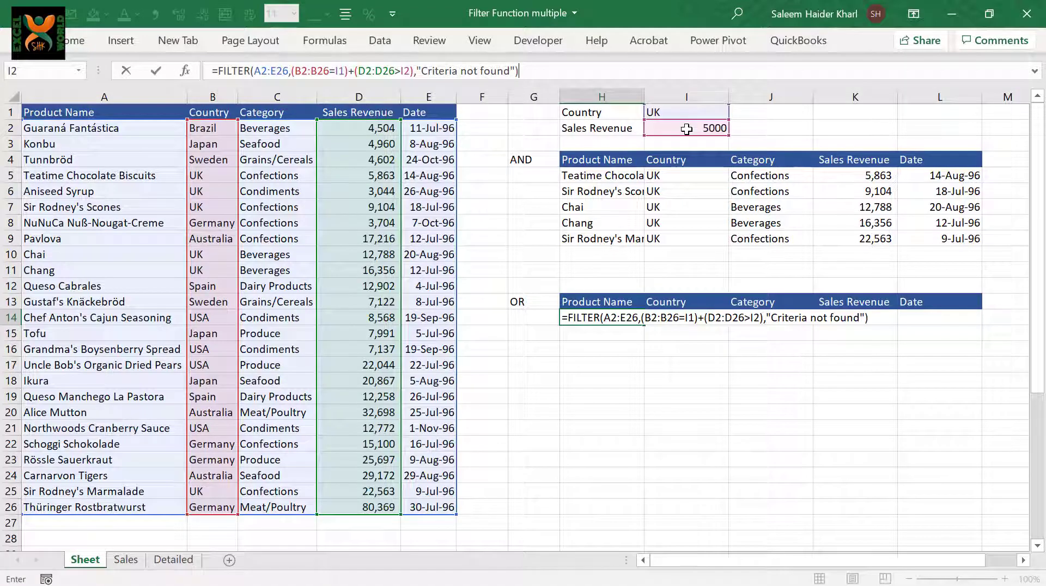
key(Return)
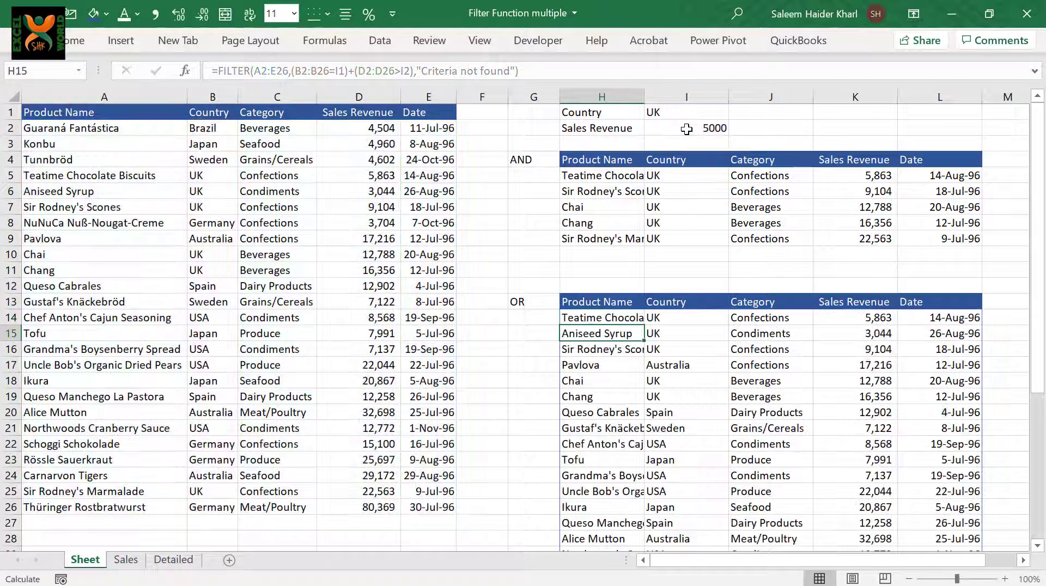
Check the country and sales revenue values of the records returned in the OR results block.
scroll(730, 228, down, 2)
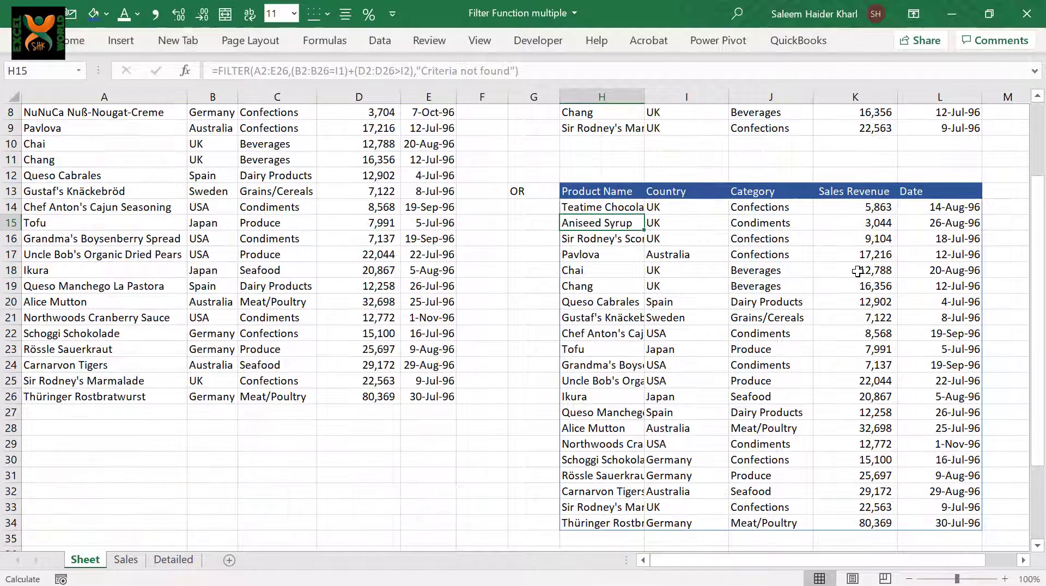
click(766, 221)
key(Right)
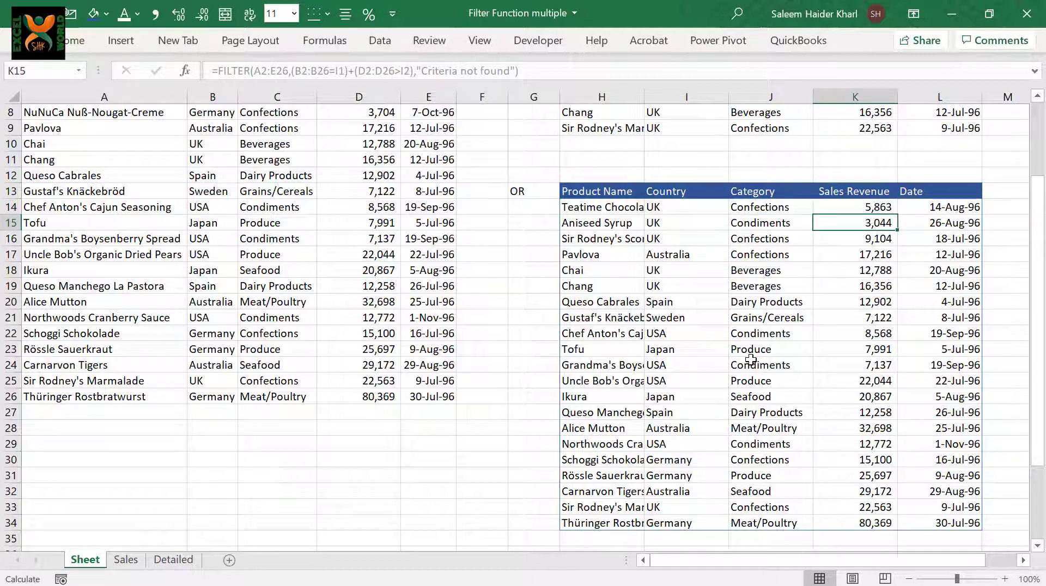
key(Left)
key(Left)
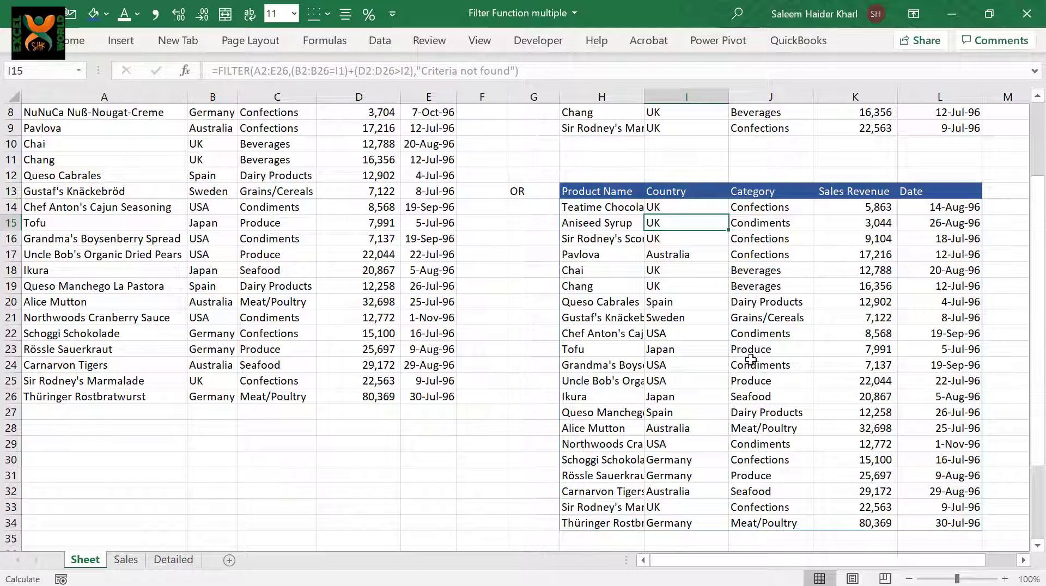
Make the AND and OR labels in column G bold.
scroll(654, 283, up, 3)
click(534, 238)
key(ctrl+Left)
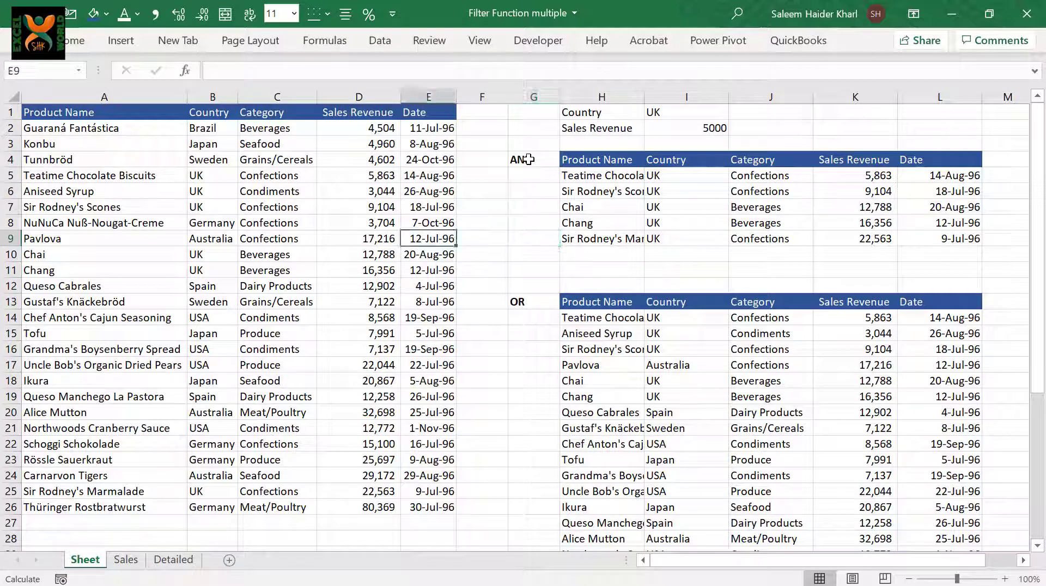
key(ctrl+Left)
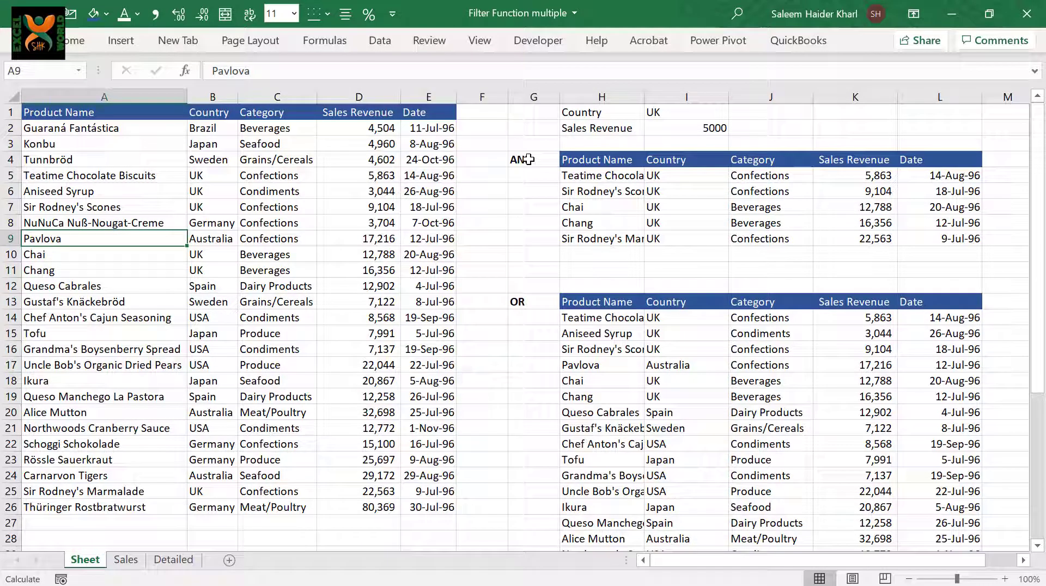
Compare the Excel table on the Sales sheet with the plain data range on the worksheet named Sheet.
key(ctrl+Page_Down)
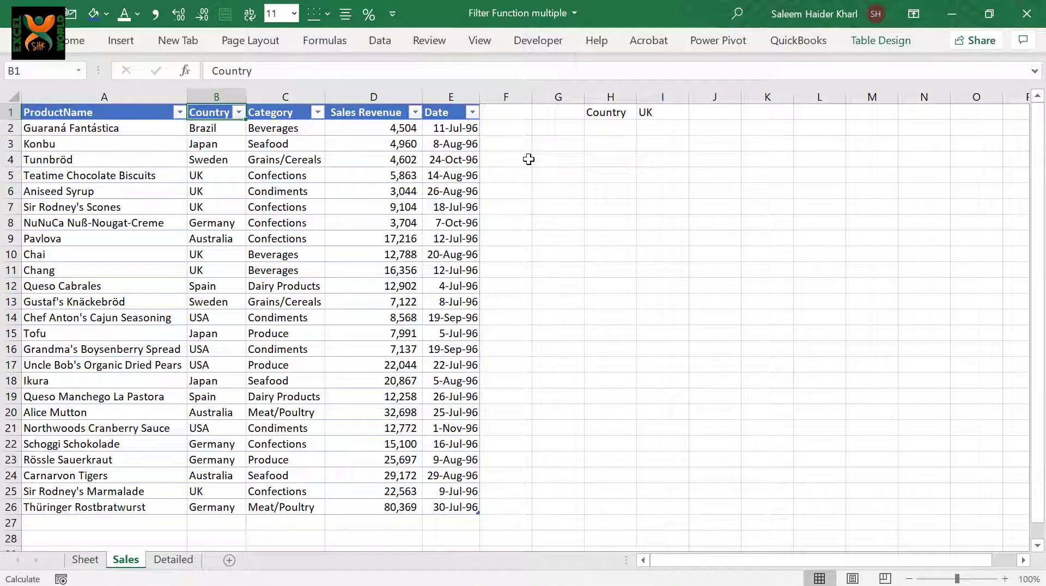
click(265, 225)
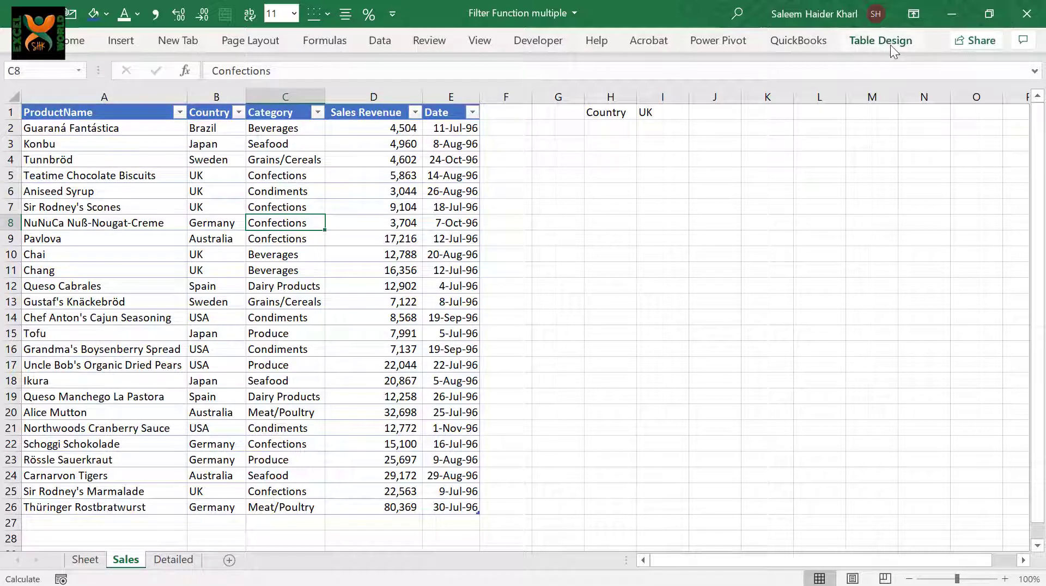
key(ctrl+Page_Up)
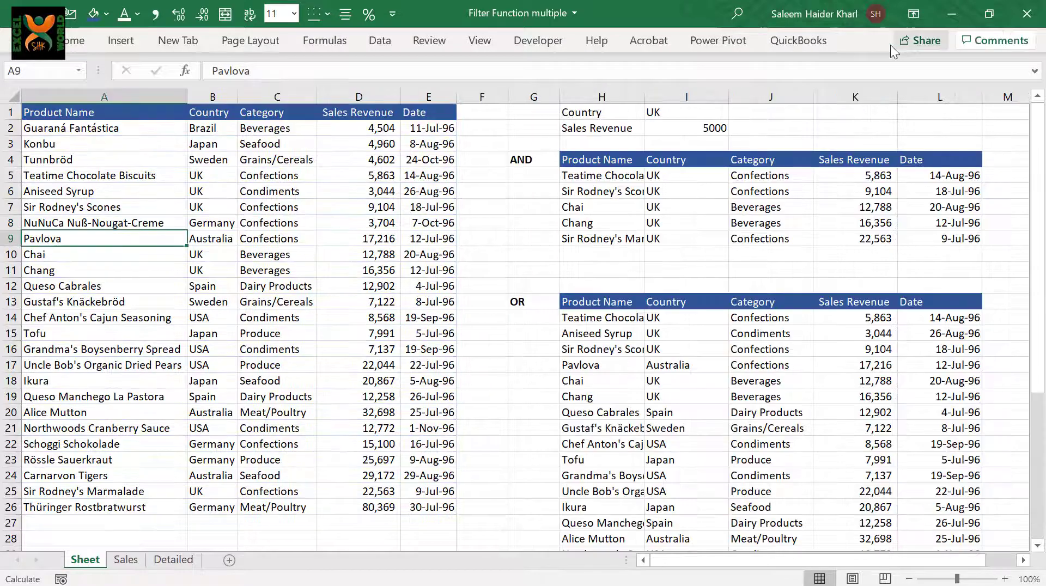
click(245, 272)
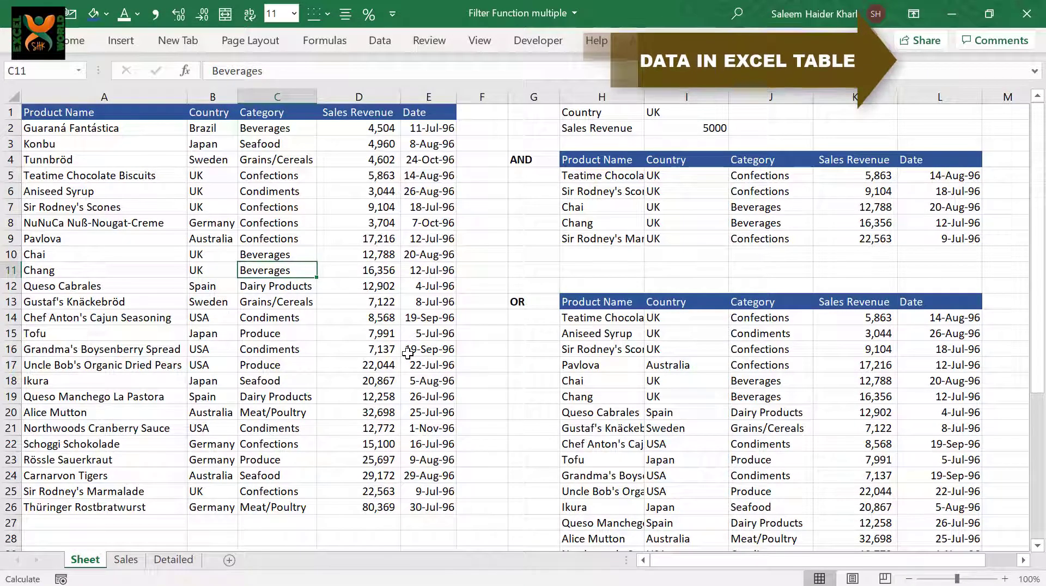
Copy the Country and Sales Revenue criteria block H1:I2 from the worksheet named Sheet to H1 on Sales and autofit column H.
key(ctrl+Page_Down)
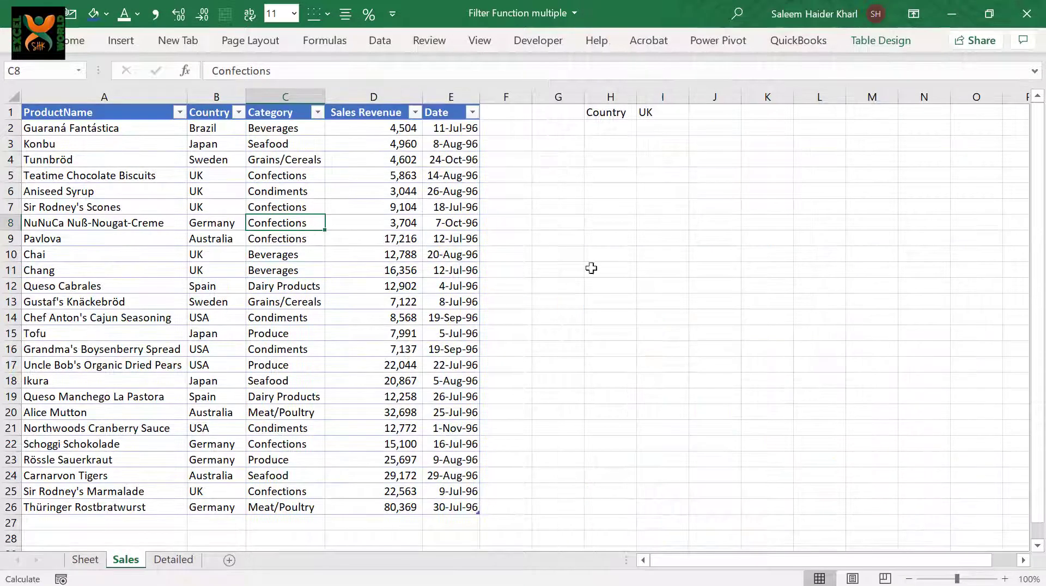
key(ctrl+Page_Up)
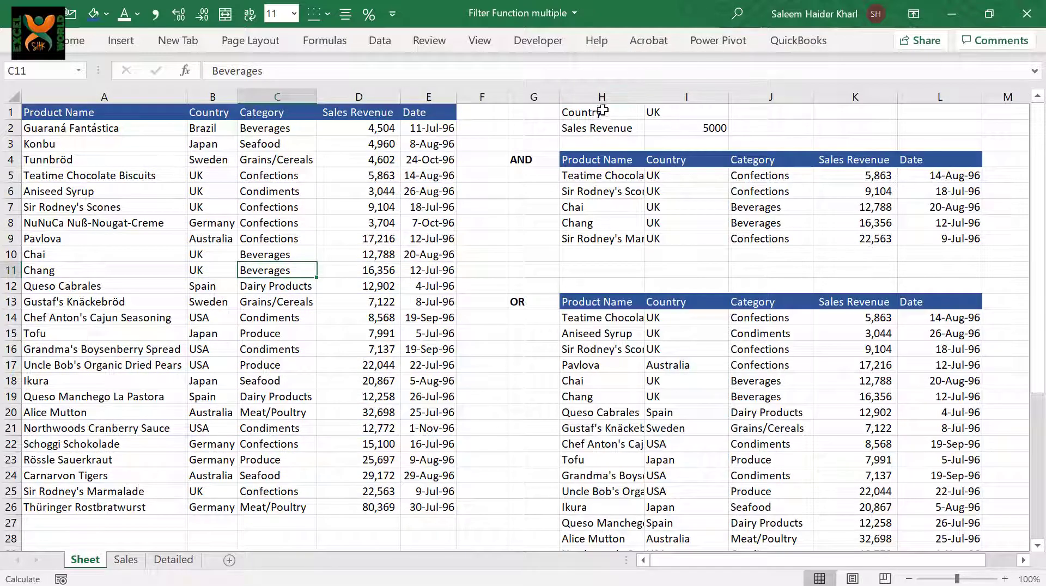
drag(604, 114, 654, 125)
key(ctrl+c)
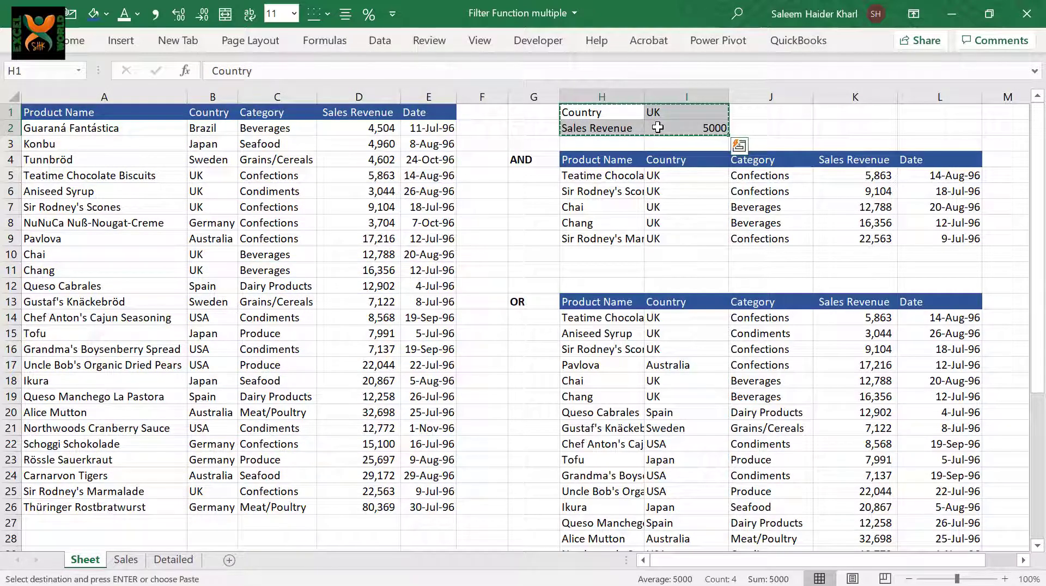
key(ctrl+Page_Down)
click(615, 115)
key(Return)
double_click(636, 96)
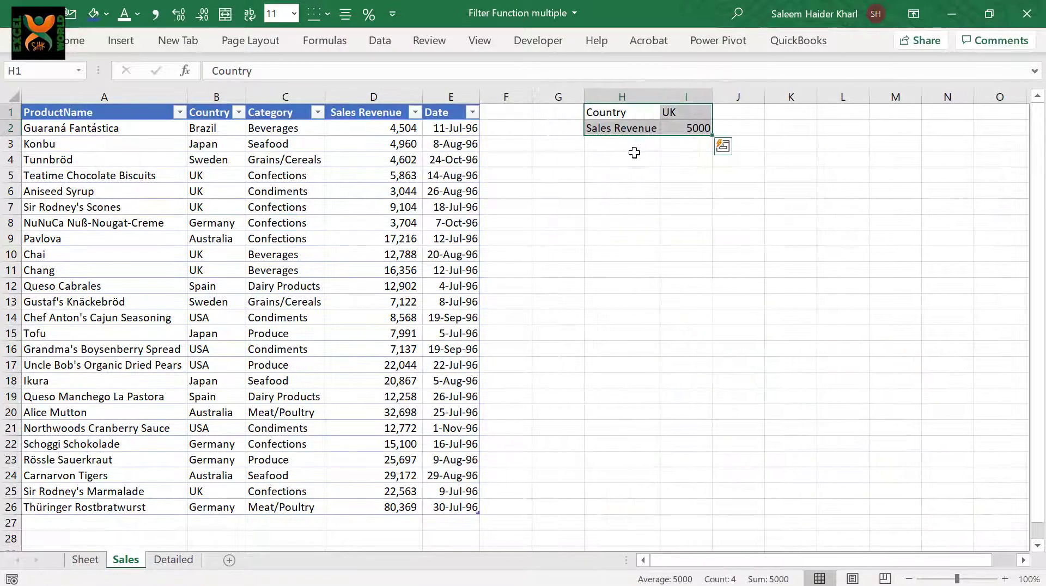
click(634, 152)
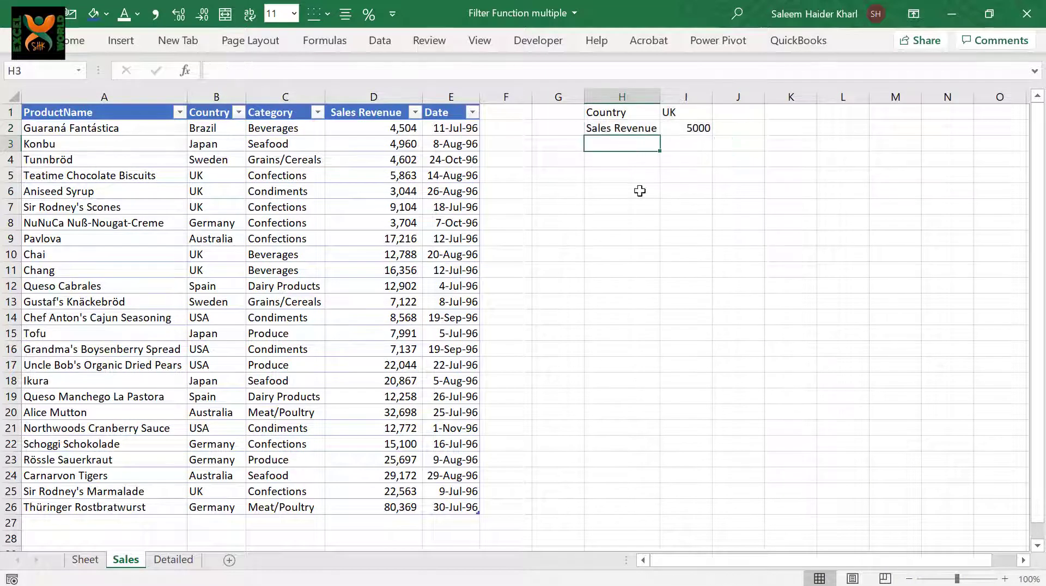
Change the second criterion on the Sales sheet to the label Date in H2 with the value 31/10/96 in I2.
key(Up)
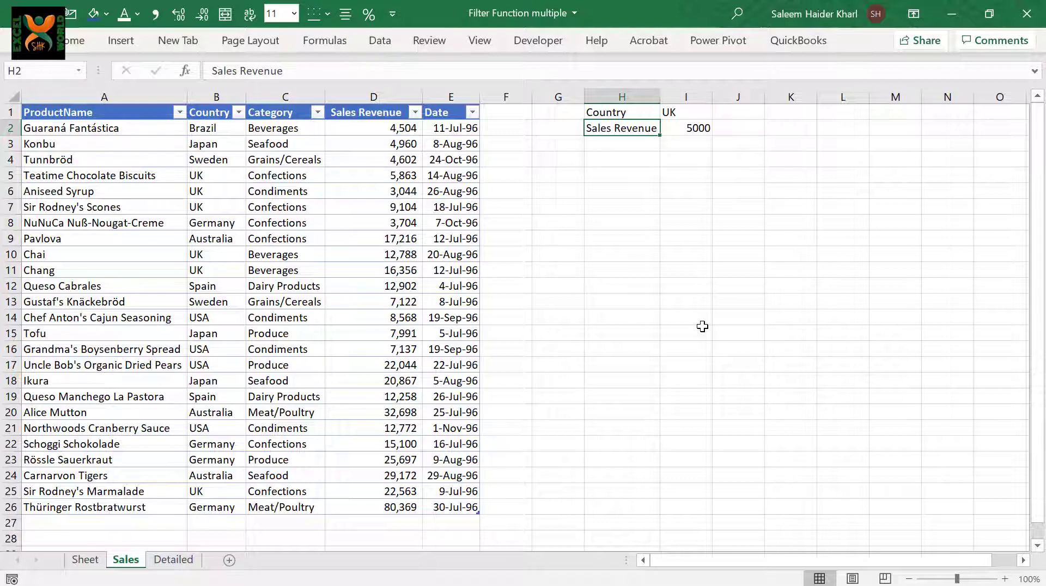
text(Date)
key(Tab)
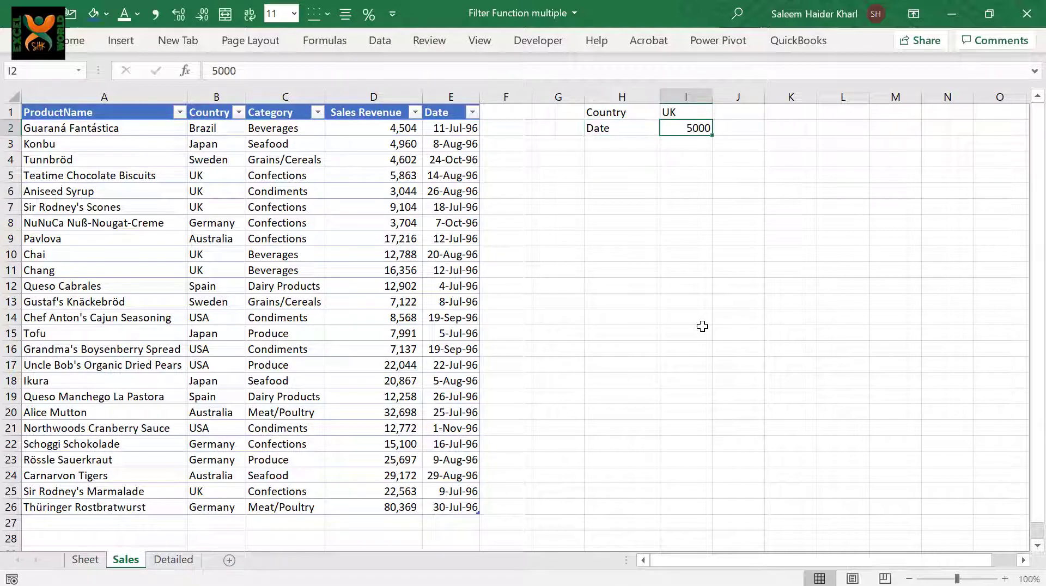
text(31)
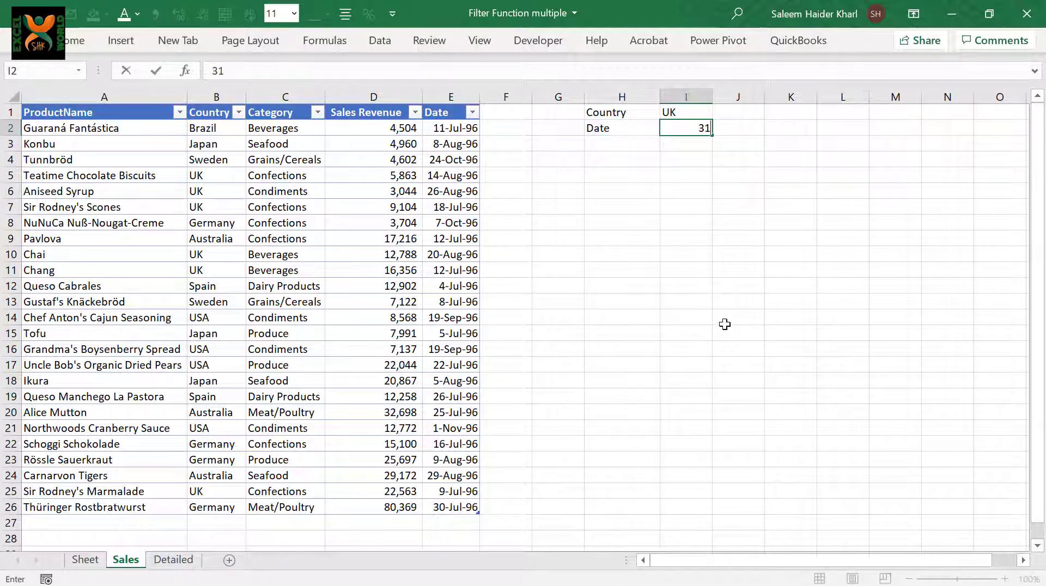
text(/10/96)
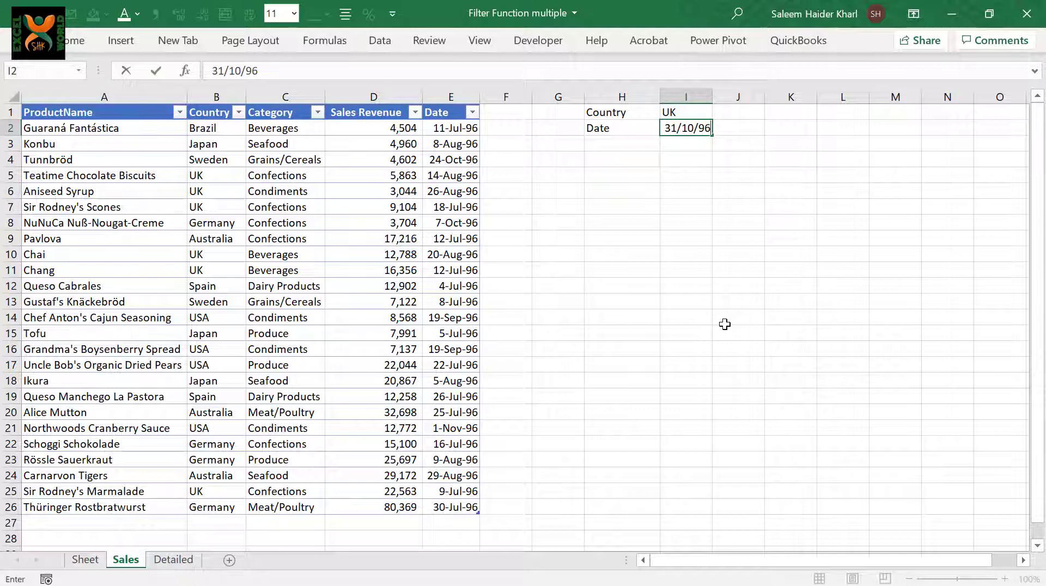
key(Return)
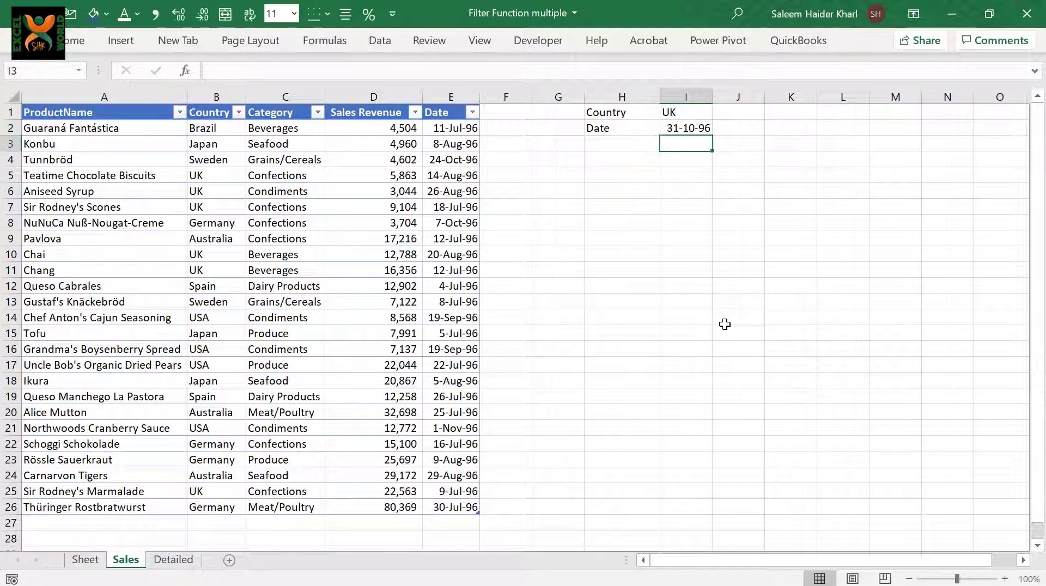
key(Left)
key(Up)
key(Right)
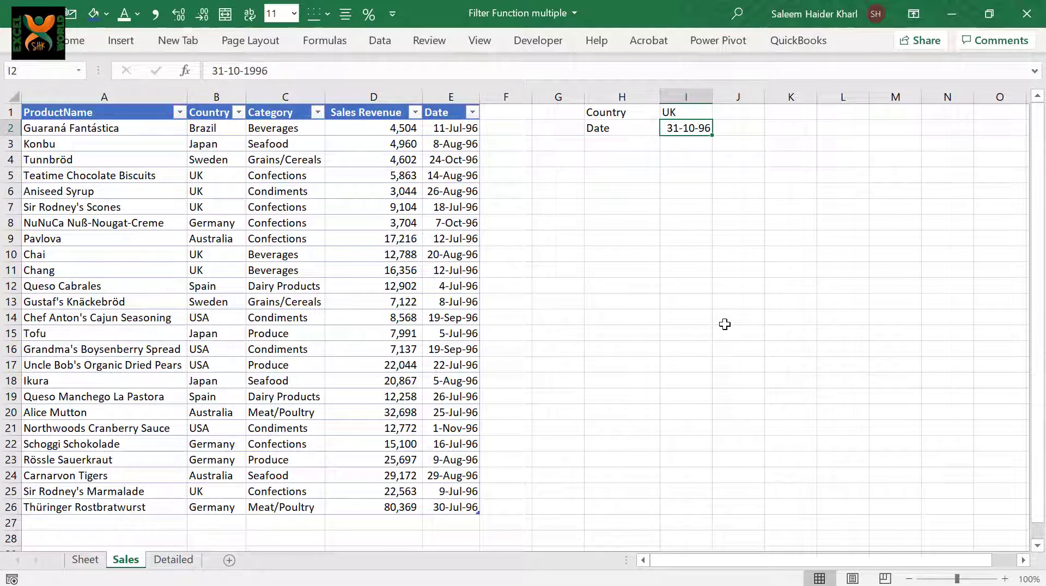
Copy the table's header row from A1:E1 to the results area starting at H5.
key(Down)
key(Left)
key(Down)
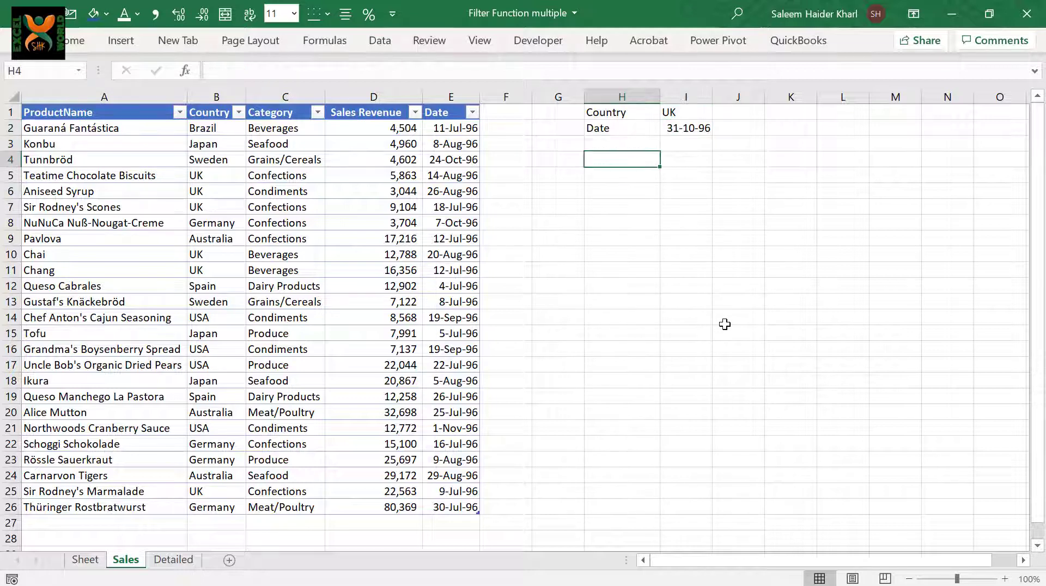
key(ctrl+Left)
key(ctrl+Left)
key(ctrl+Up)
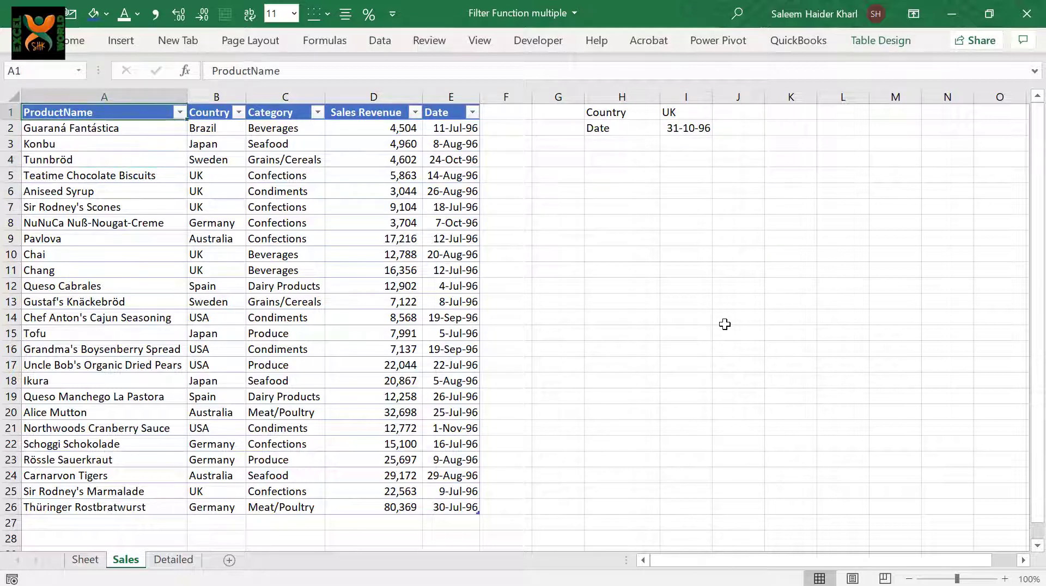
key(ctrl+shift+Right)
key(ctrl+c)
click(617, 174)
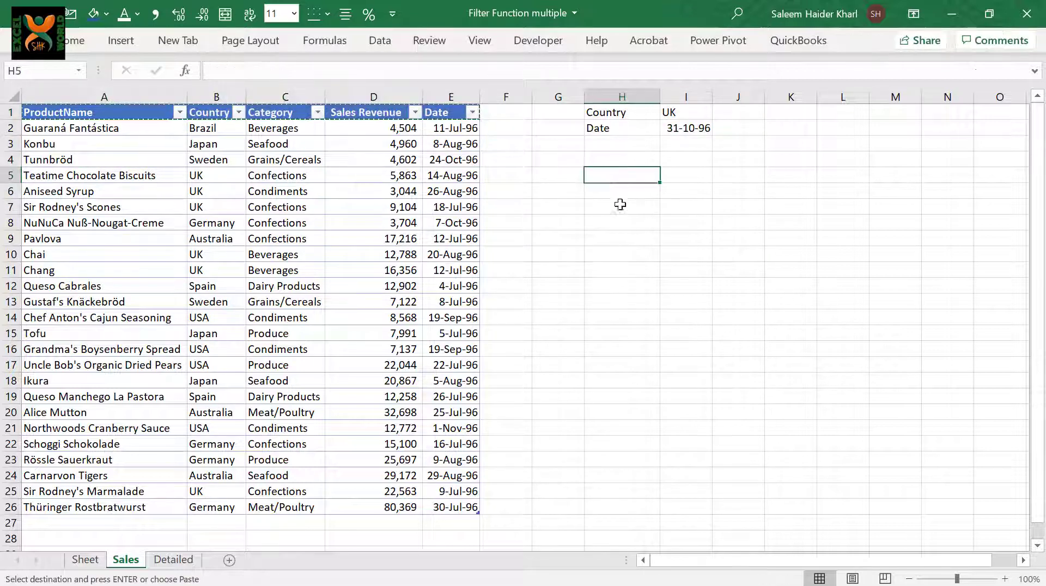
key(Return)
Enter the label AND in G5 beside the copied results headers.
click(626, 191)
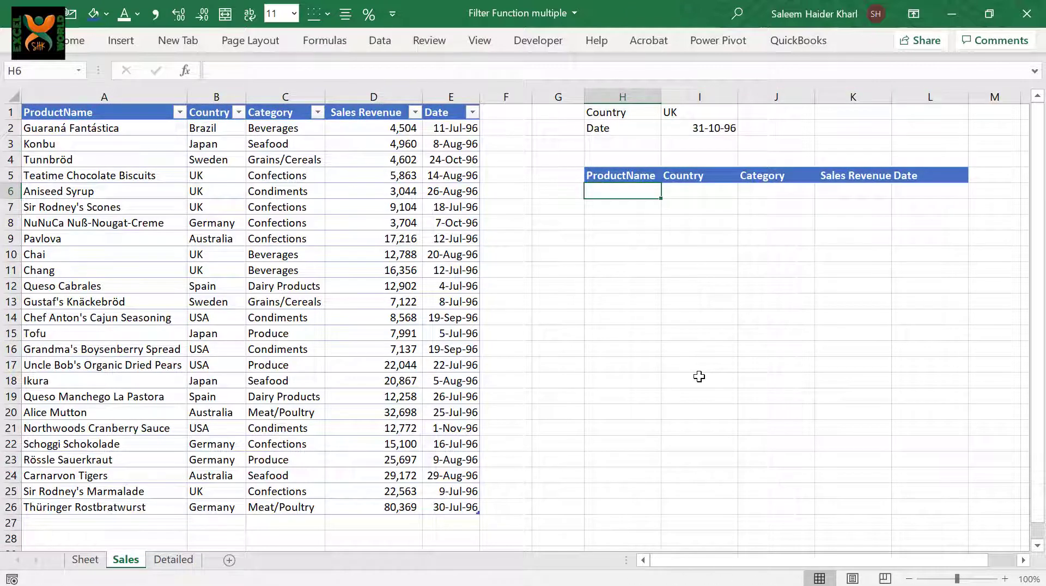
key(Left)
key(Up)
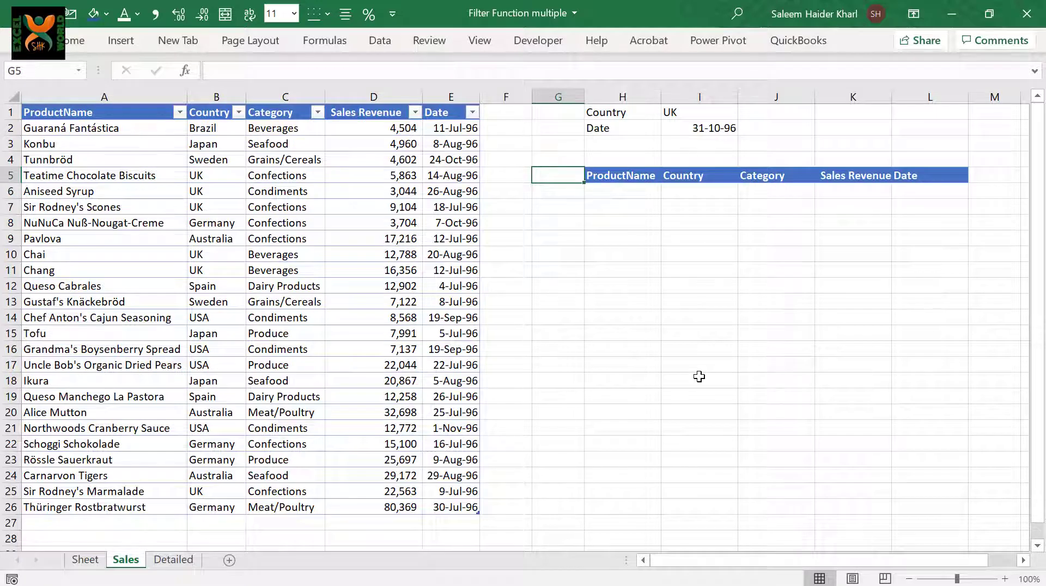
text(AND)
key(Return)
Start a FILTER formula in H6 with the whole table including headers, tbProducts3[#All], as the array argument.
key(Right)
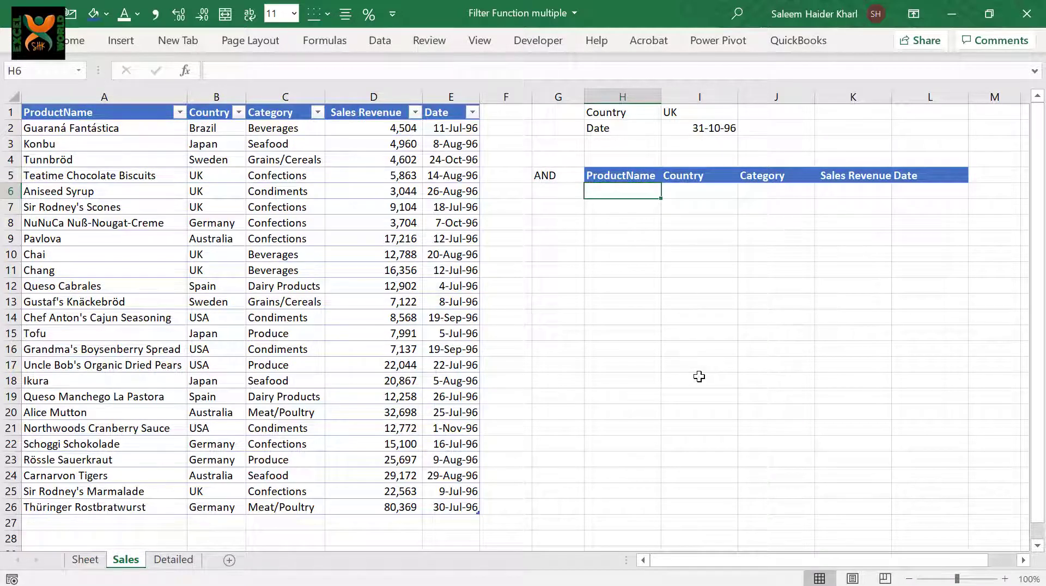
text(=FILT)
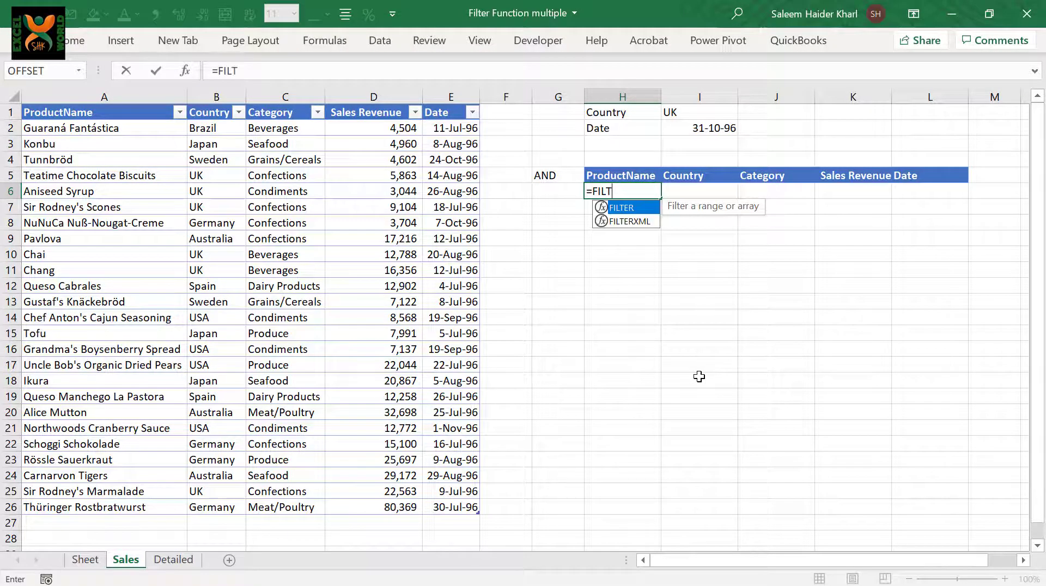
key(Tab)
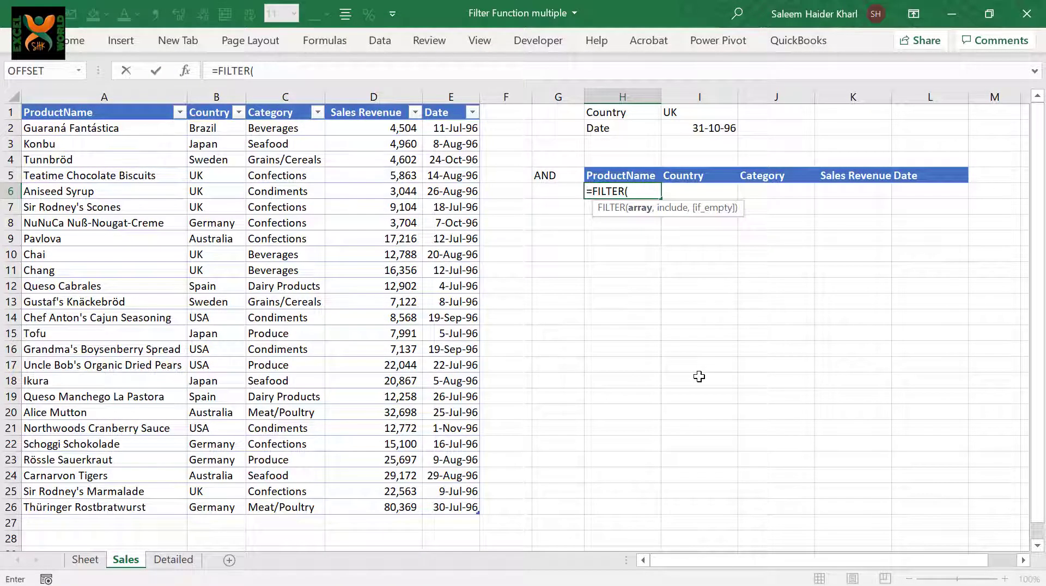
key(Left)
key(Left)
key(ctrl+Left)
key(ctrl+Left)
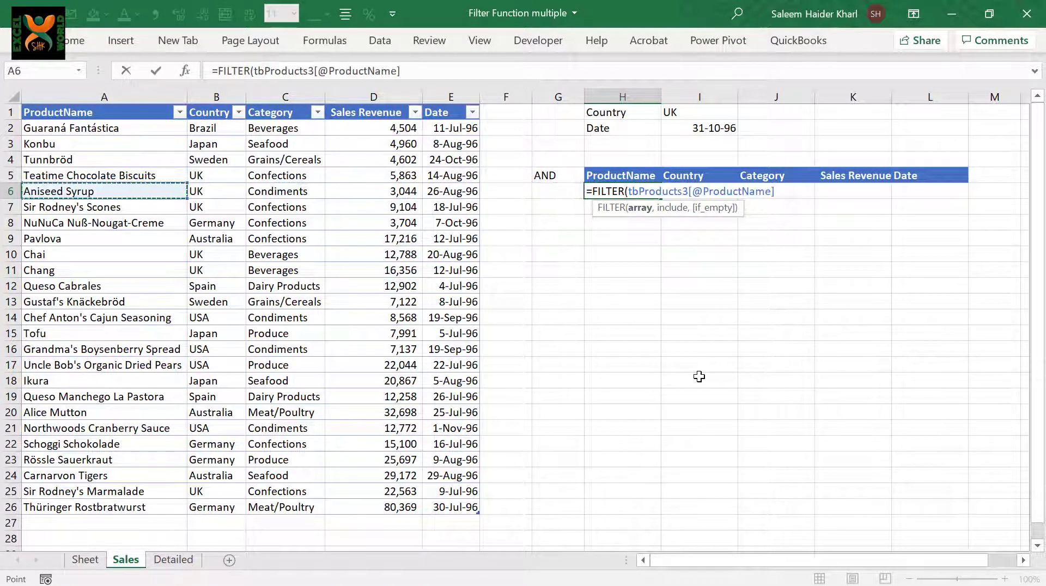
key(ctrl+Up)
key(ctrl+shift+Right)
key(ctrl+shift+Down)
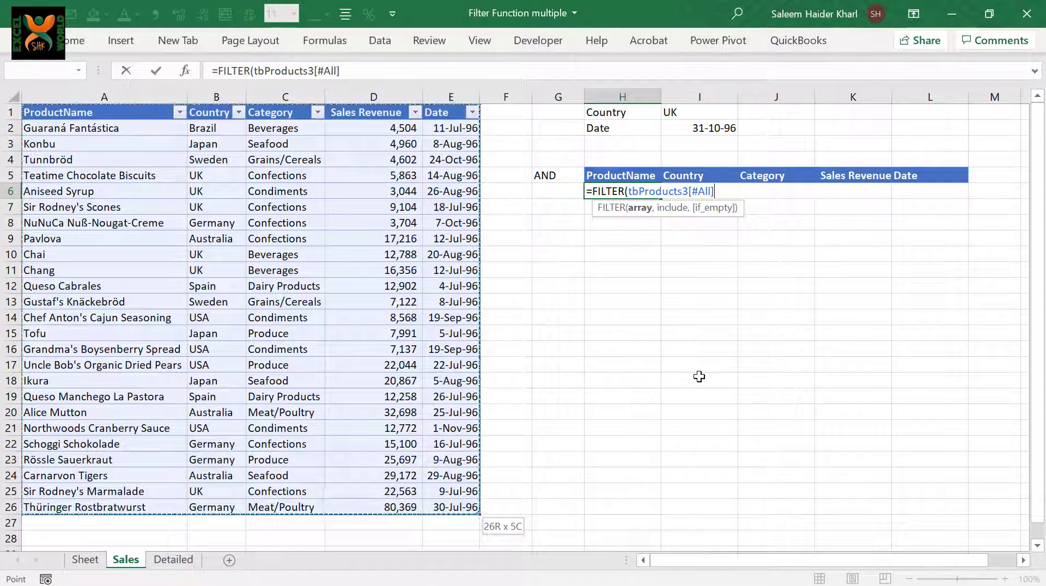
text(,)
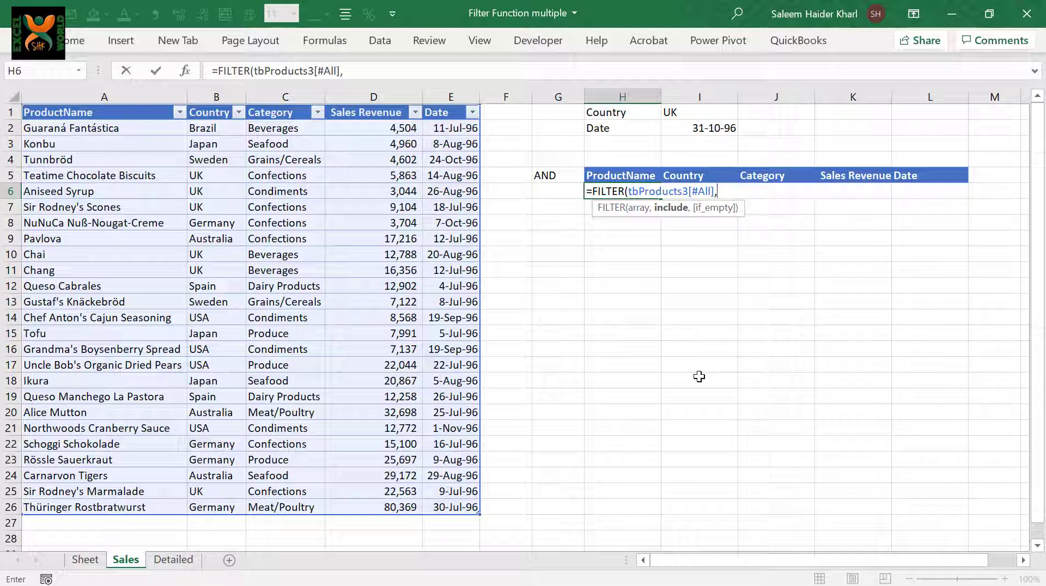
Add the condition that tbProducts3[Country] equals I1 as the include argument, with an opening parenthesis before it.
click(210, 128)
key(ctrl+shift+Down)
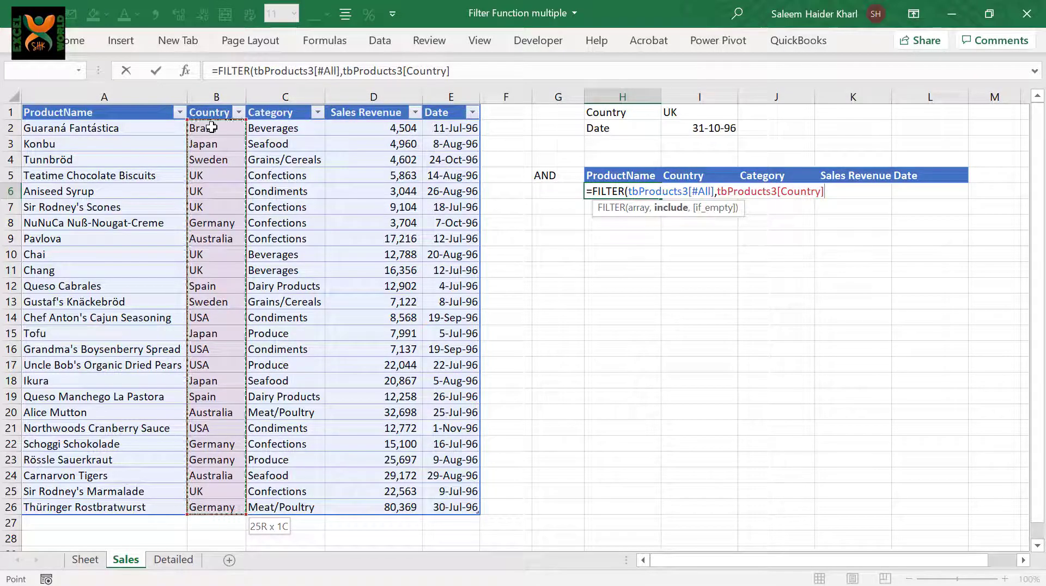
text(=)
click(693, 113)
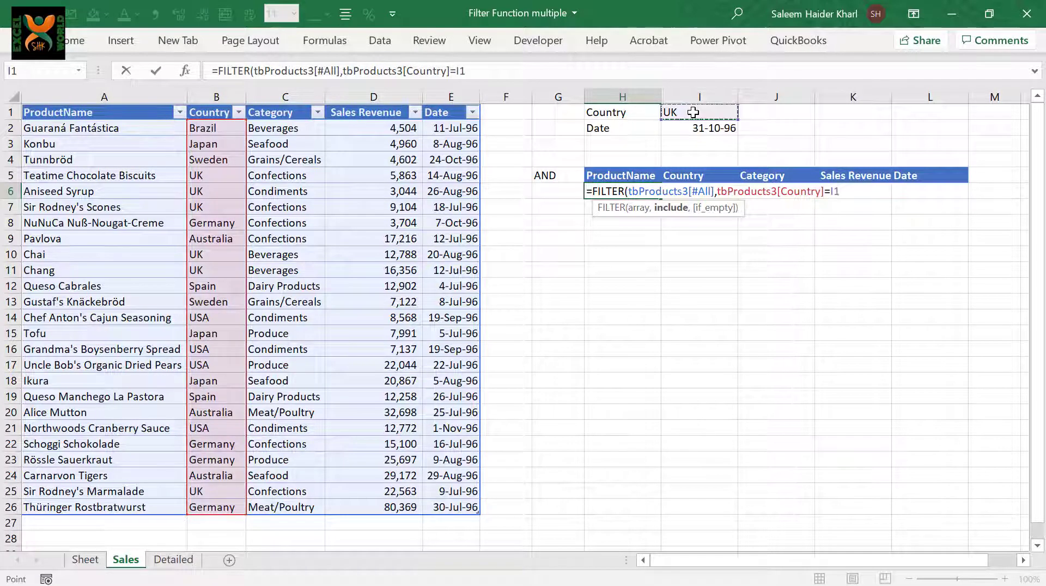
click(717, 191)
text(()
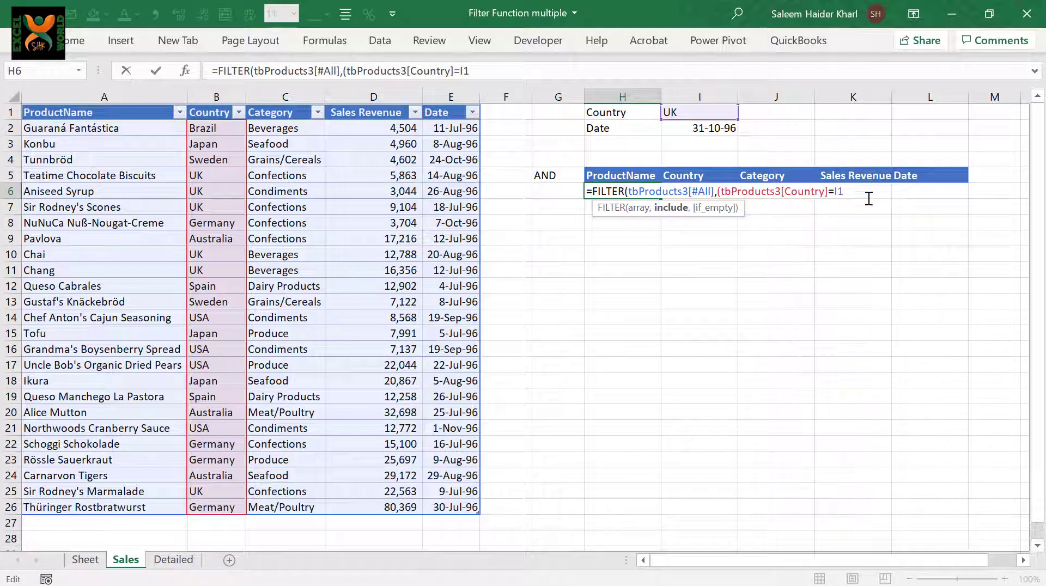
Close the country condition and multiply it by a second parenthesised condition, tbProducts3[Date]>I2.
text()*()
click(456, 130)
key(ctrl+shift+Down)
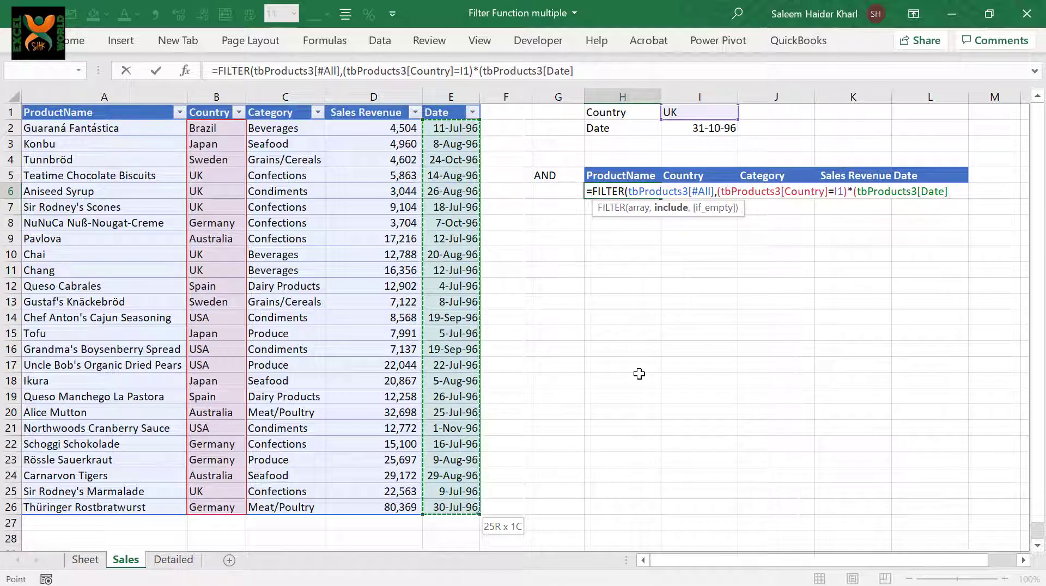
text(>)
click(701, 129)
text(),)
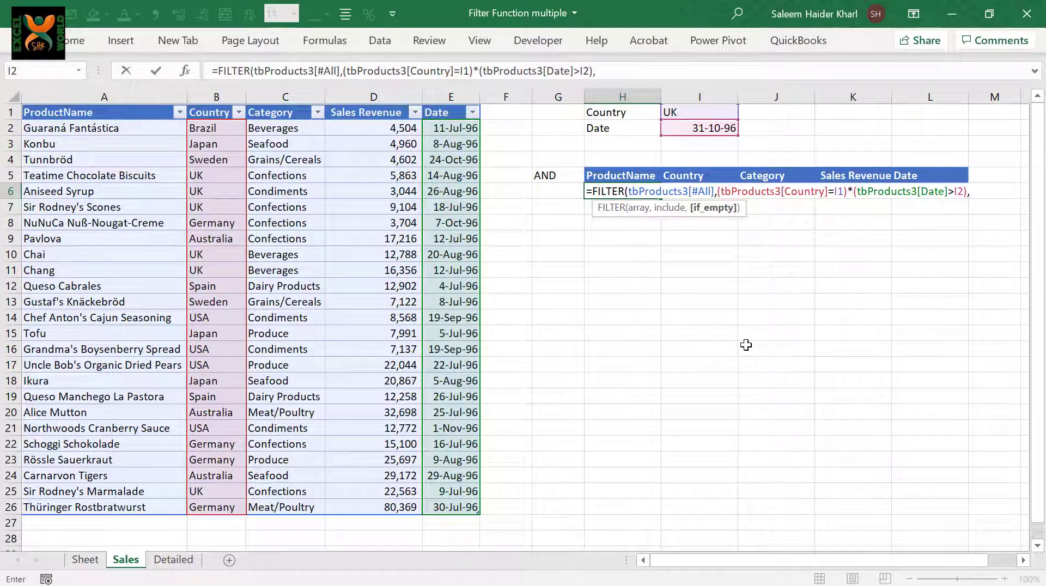
Set the if_empty argument to "Criteria not found" and commit the FILTER formula in H6.
text(")
key(BackSpace)
text("cri)
key(BackSpace)
key(BackSpace)
key(BackSpace)
text(Criteria not found"))
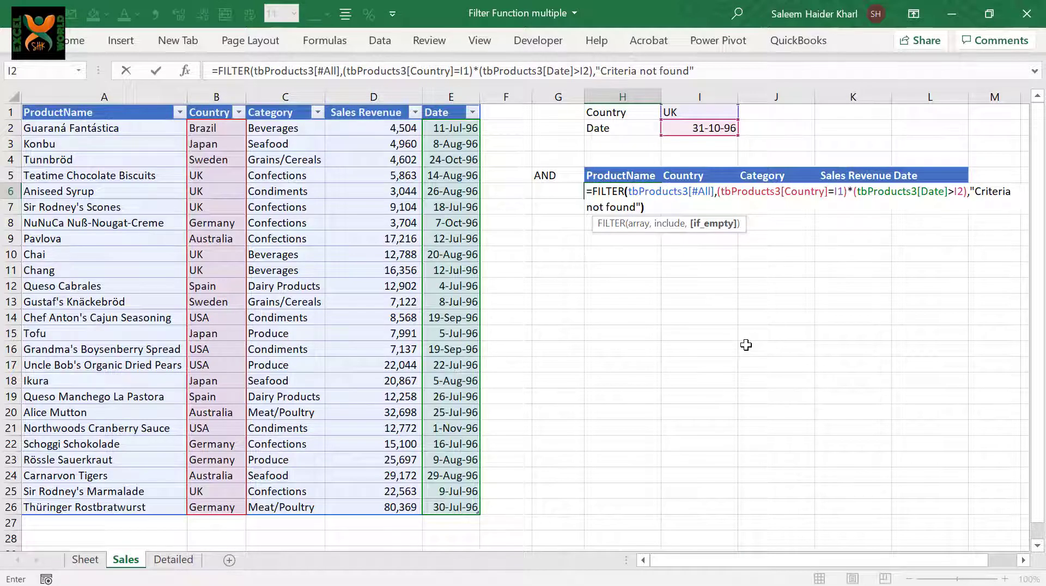
key(ctrl+Return)
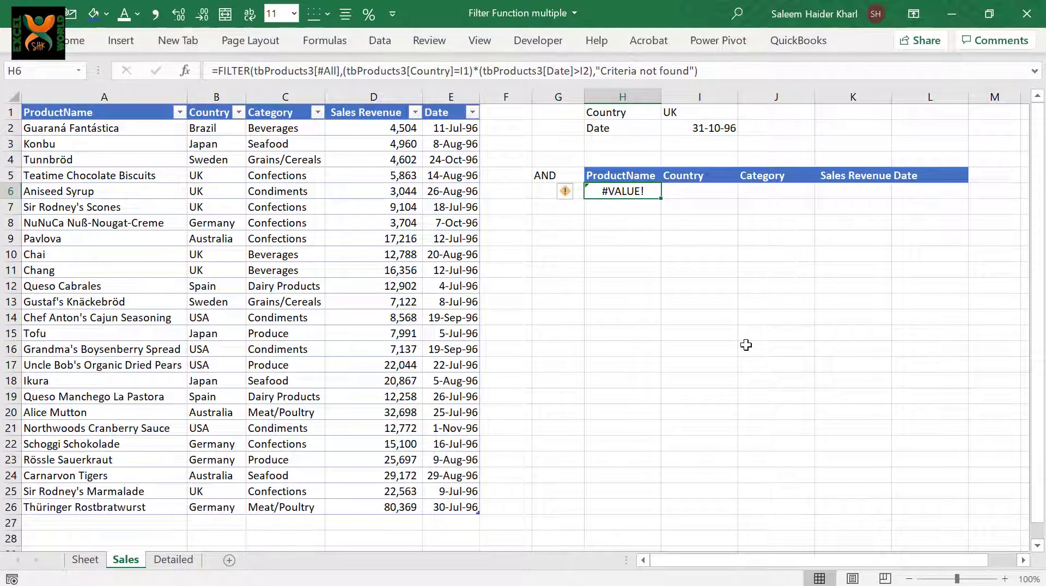
Edit the H6 formula to replace the Country reference with the full column including its header, tbProducts3[[#All],[Country]].
key(F2)
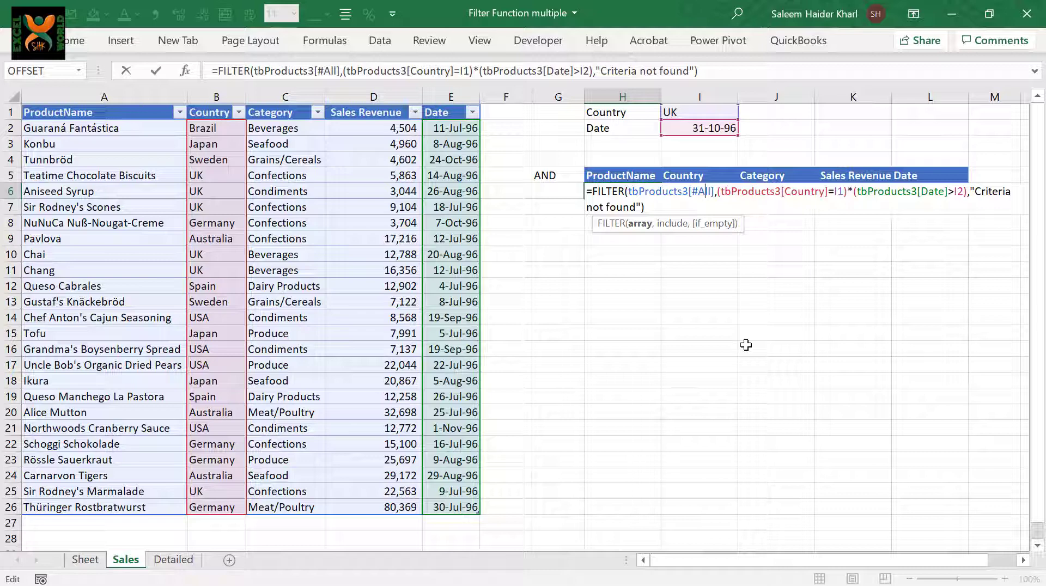
key(Right)
key(Right)
key(Right)
key(Right)
key(Right)
key(ctrl+shift+Right)
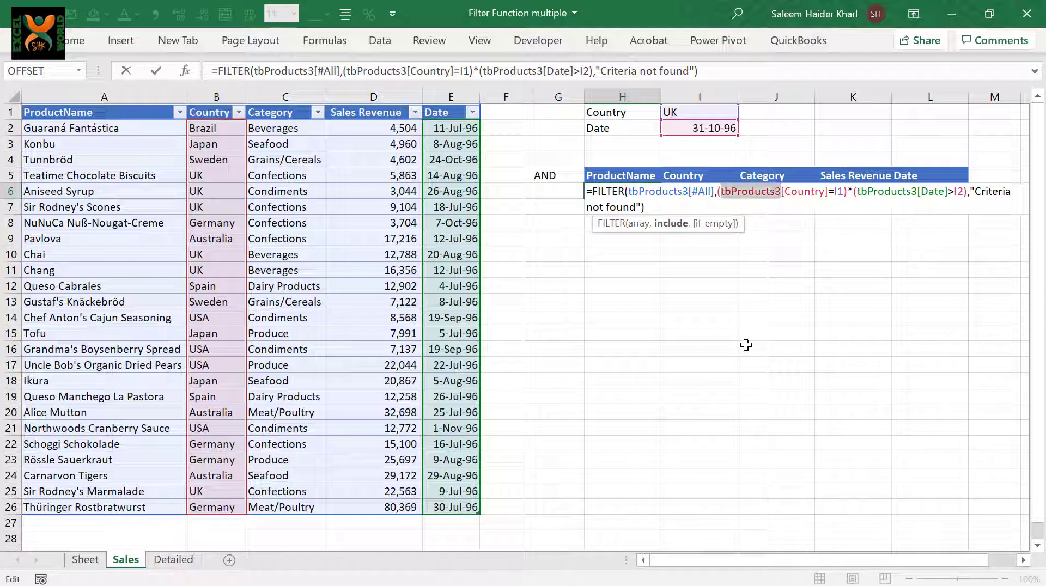
key(ctrl+shift+Right)
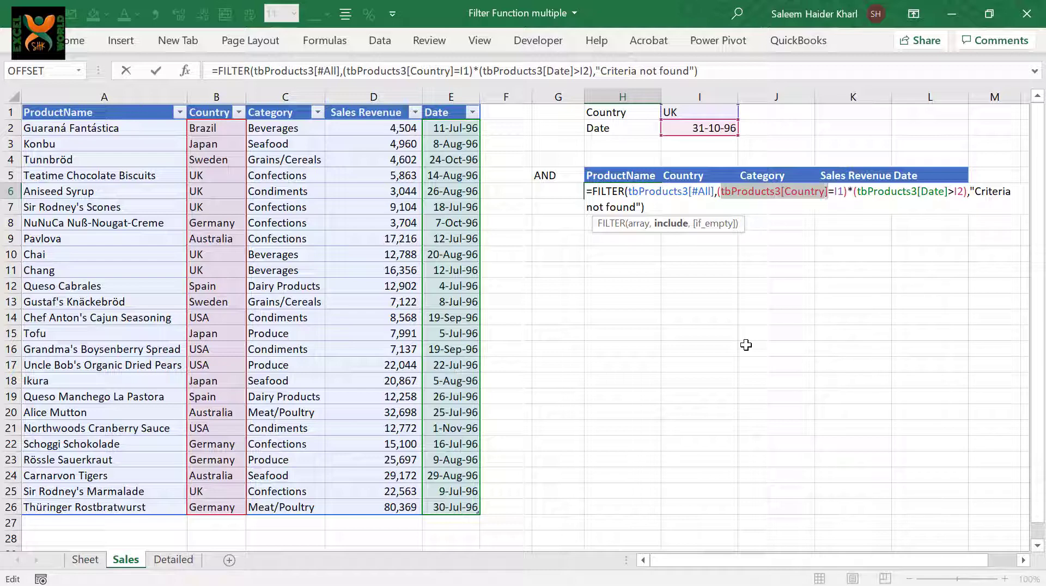
click(209, 115)
click(209, 114)
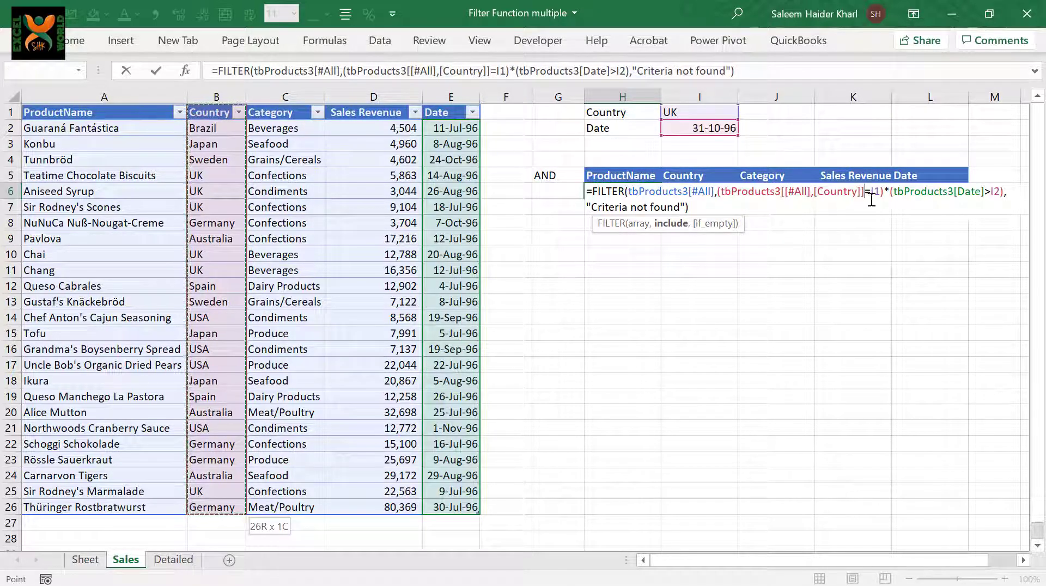
Replace the Date reference in the H6 formula with the full column including its header, tbProducts3[[#All],[Date]], and commit the formula.
click(894, 192)
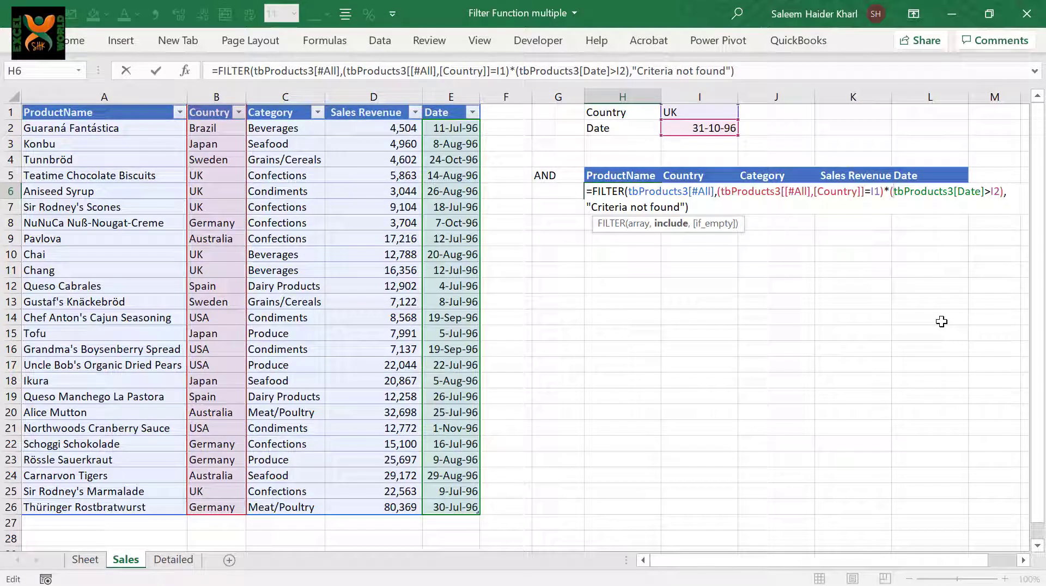
key(ctrl+shift+Right)
key(ctrl+shift+Right)
key(shift+Right)
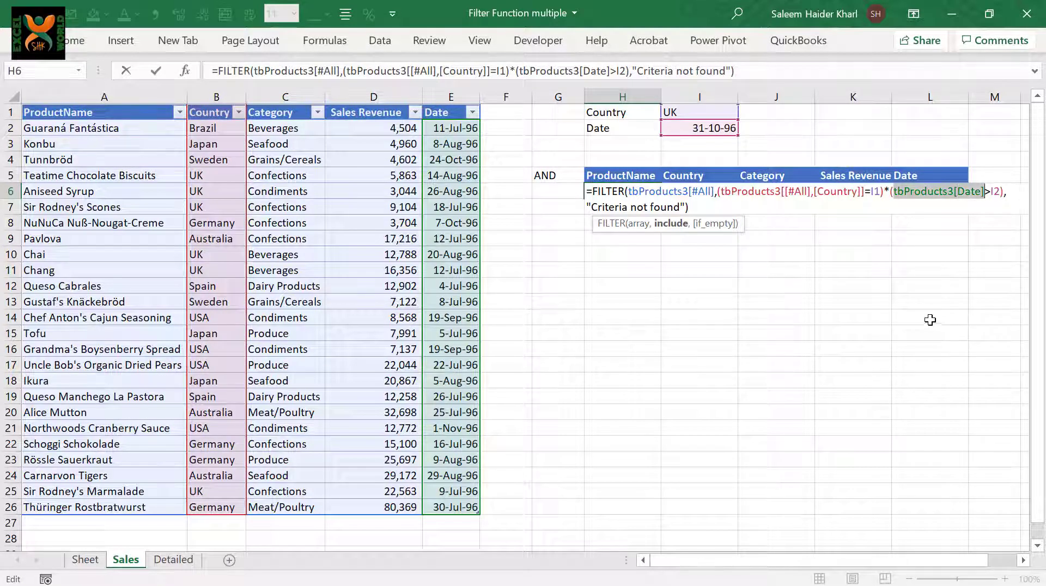
click(436, 113)
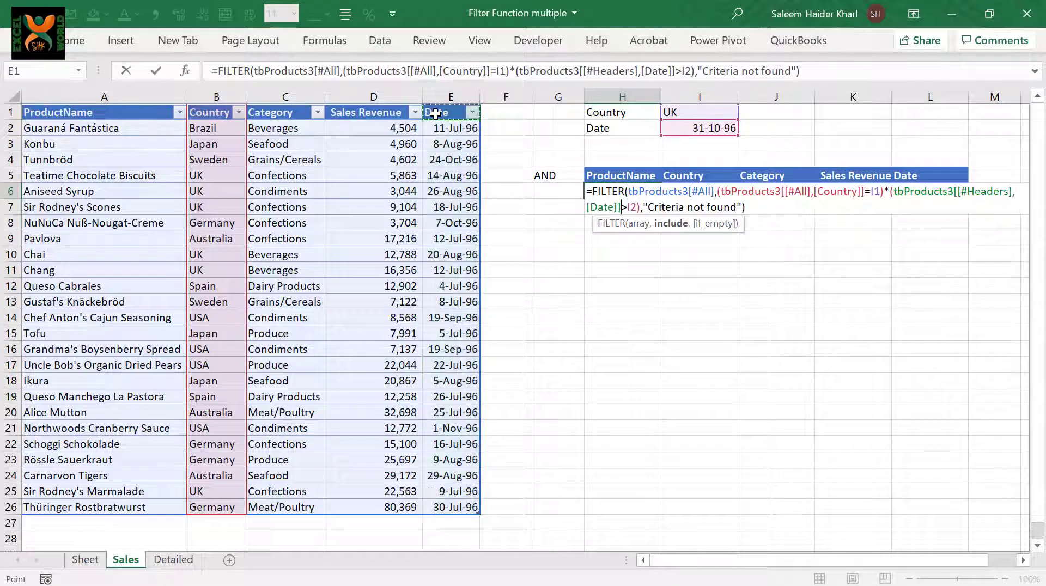
click(436, 113)
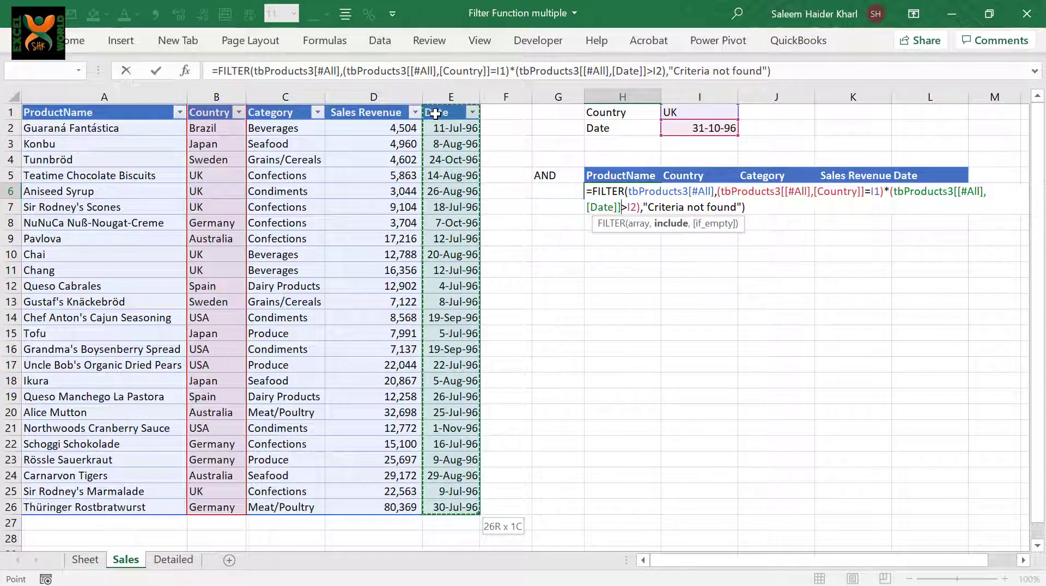
key(Return)
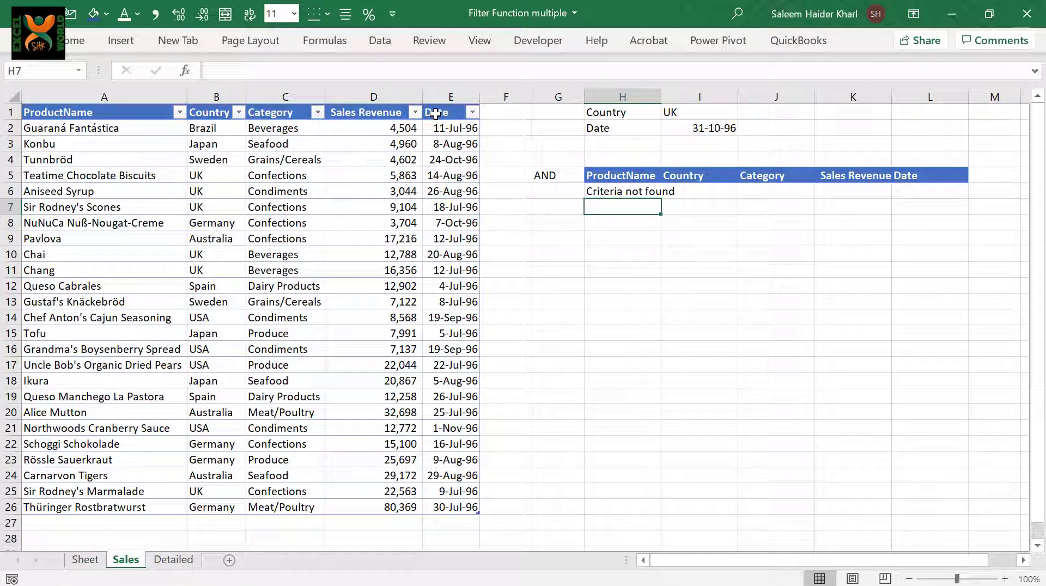
Change the month of the date criterion in I2 so that it reads 31-01-1996.
key(Up)
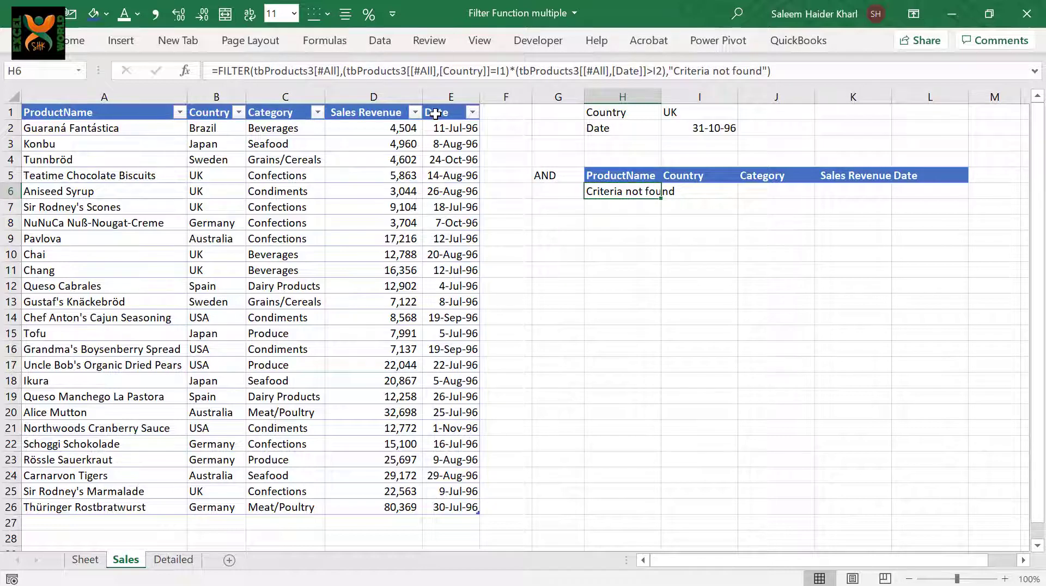
key(Up)
key(ctrl+Up)
key(Right)
key(F2)
key(shift+Left)
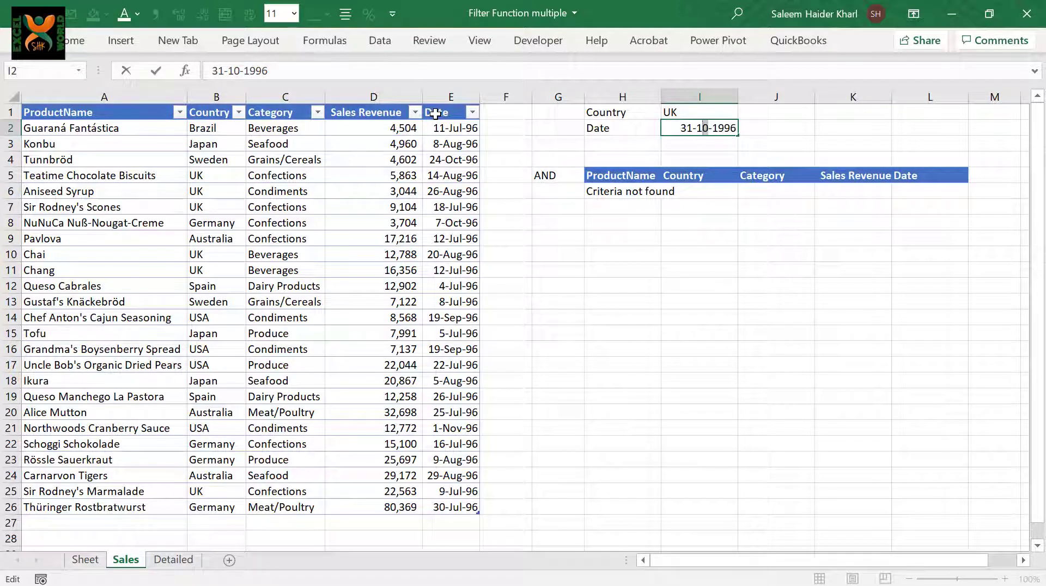
key(BackSpace)
key(Return)
Format column L as dates with day, abbreviated month and two-digit year, in the style of 14-Aug-96.
click(930, 96)
key(ctrl+1)
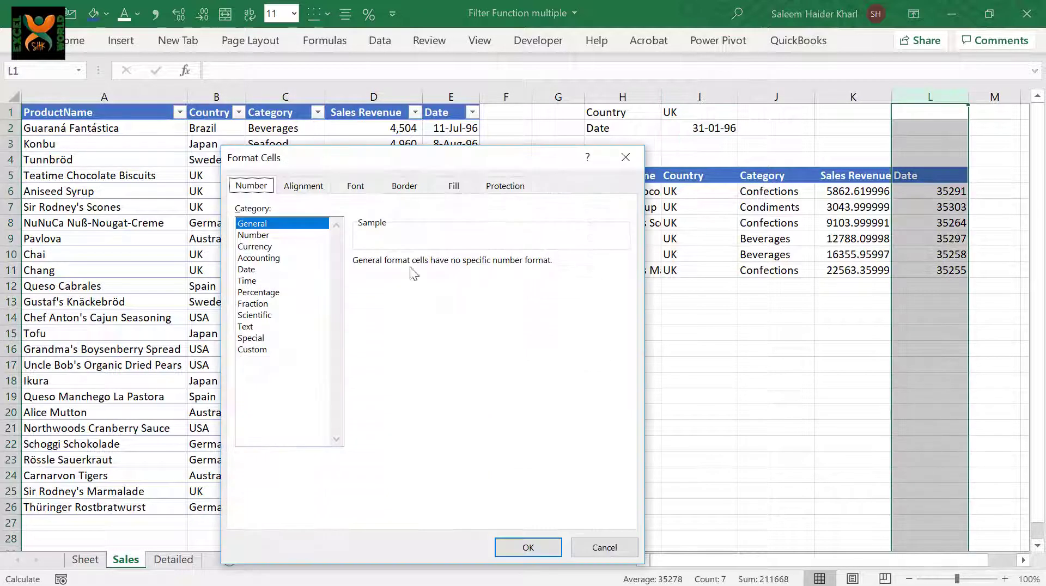
click(247, 270)
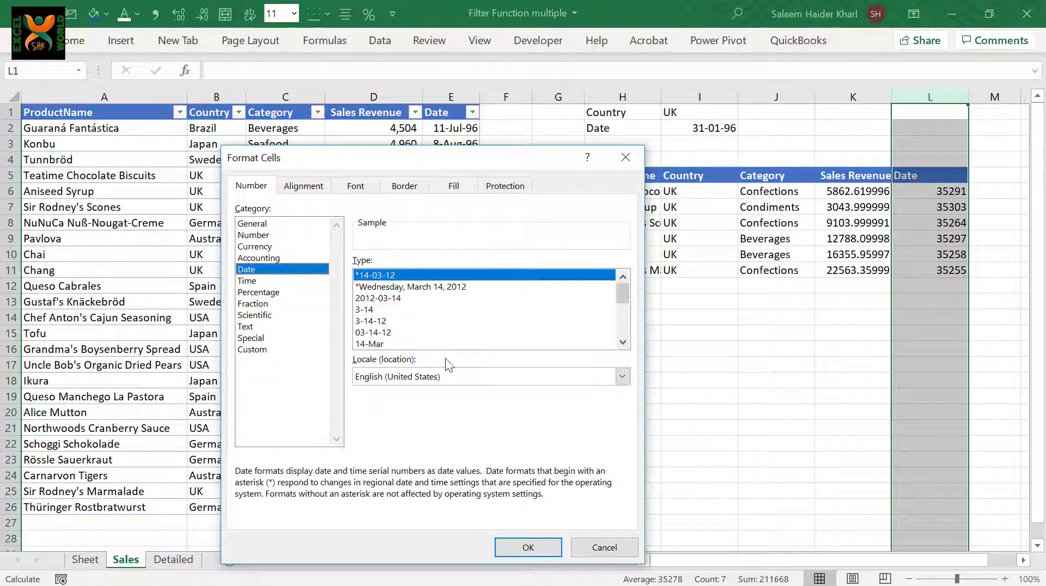
click(409, 345)
double_click(408, 345)
click(697, 210)
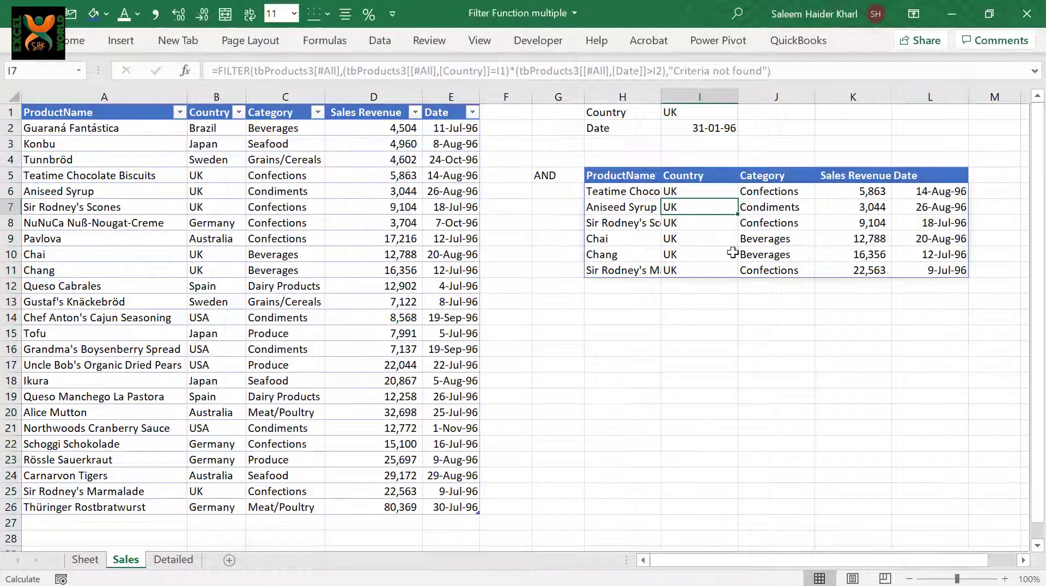